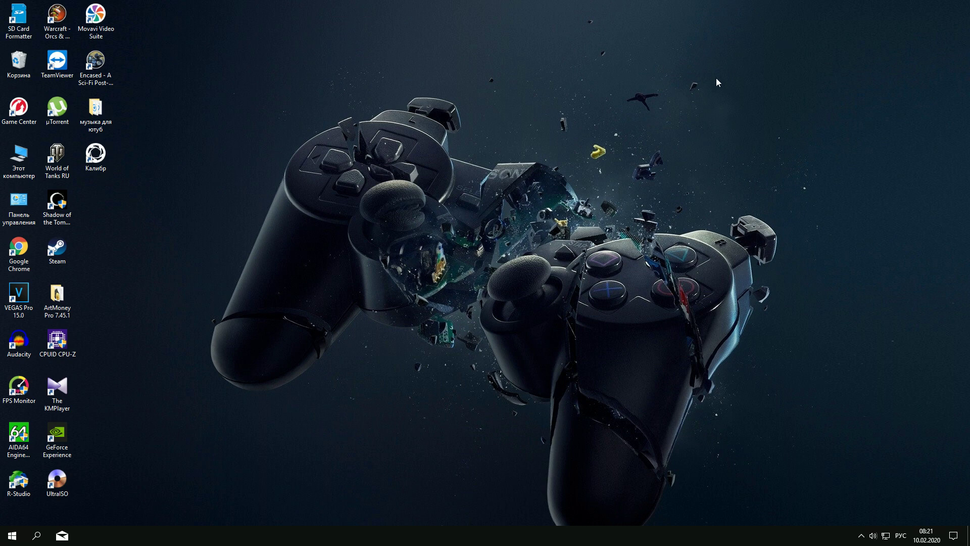
Step: Search Windows for "питание" and open the power plan selection (Выбор схемы управления питанием)
left_click(35, 536)
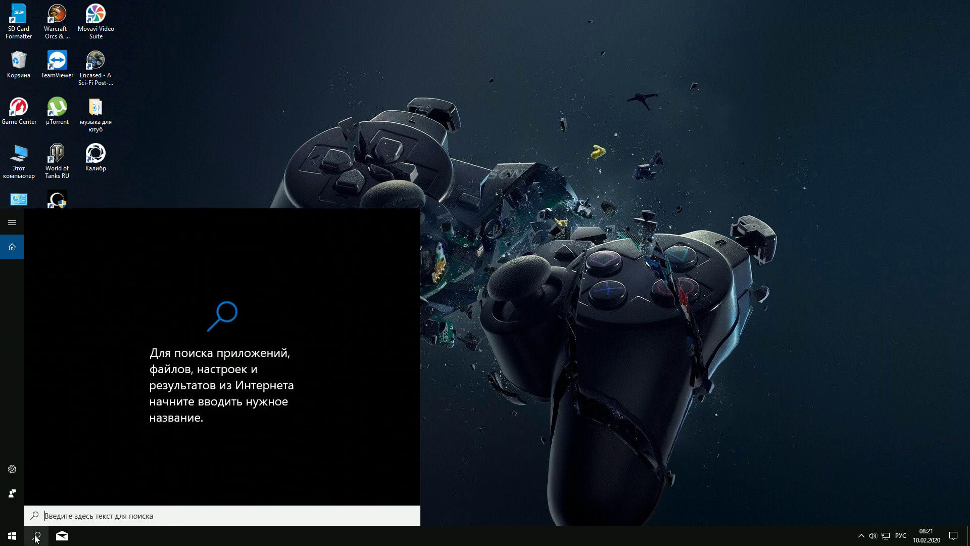
type("питанир")
key("BackSpace")
type("е")
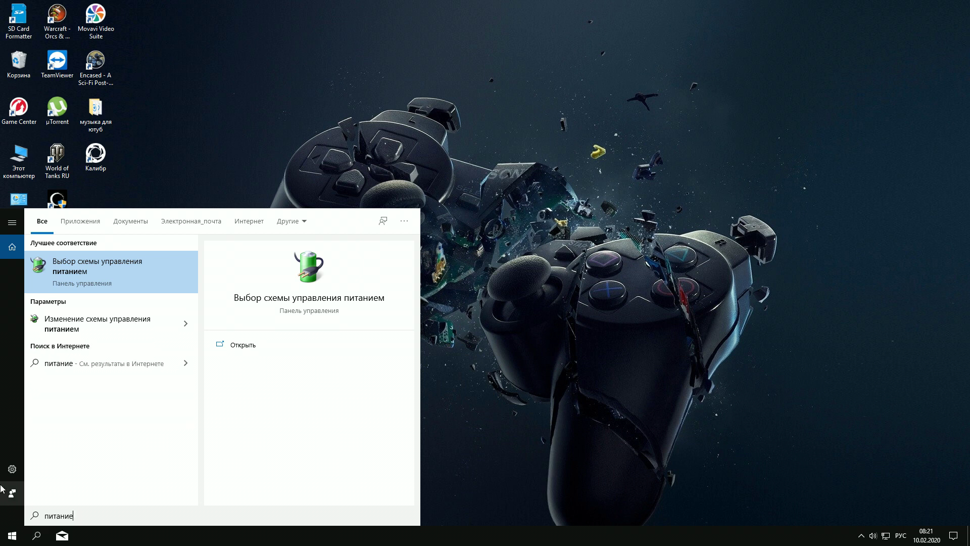
left_click(115, 274)
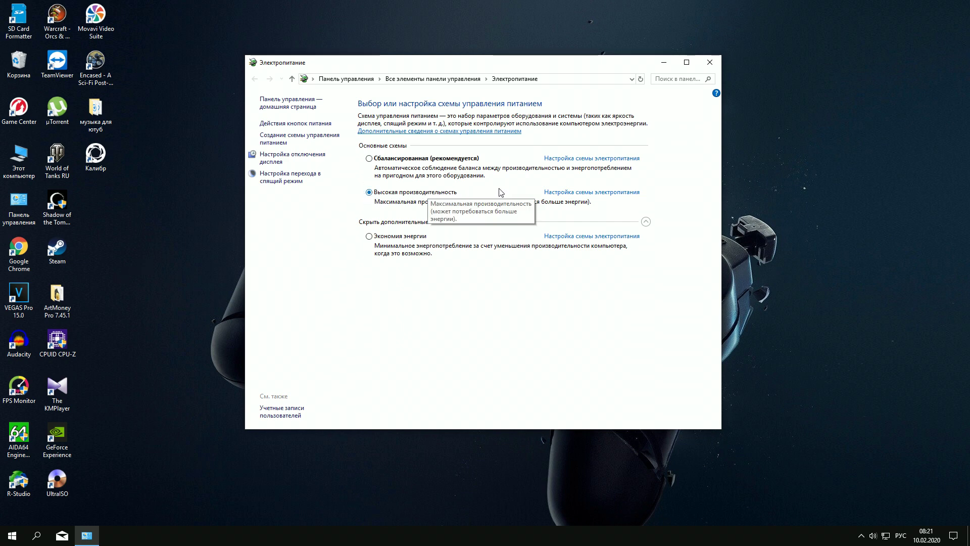
Step: In the advanced settings of the "Высокая производительность" plan, enter 500 as the hard disk turn-off minutes and delete the trailing zeros
left_click(591, 194)
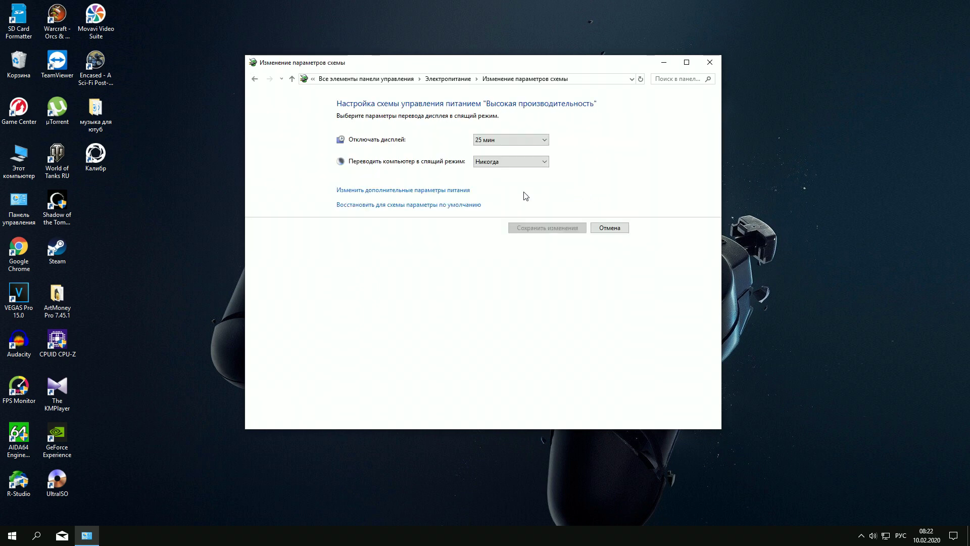
left_click(414, 190)
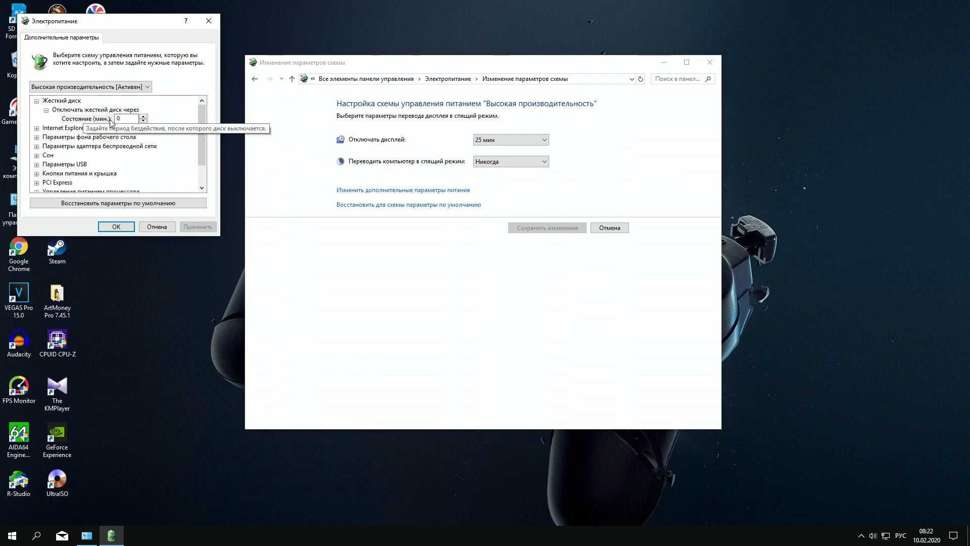
double_click(126, 117)
type("500")
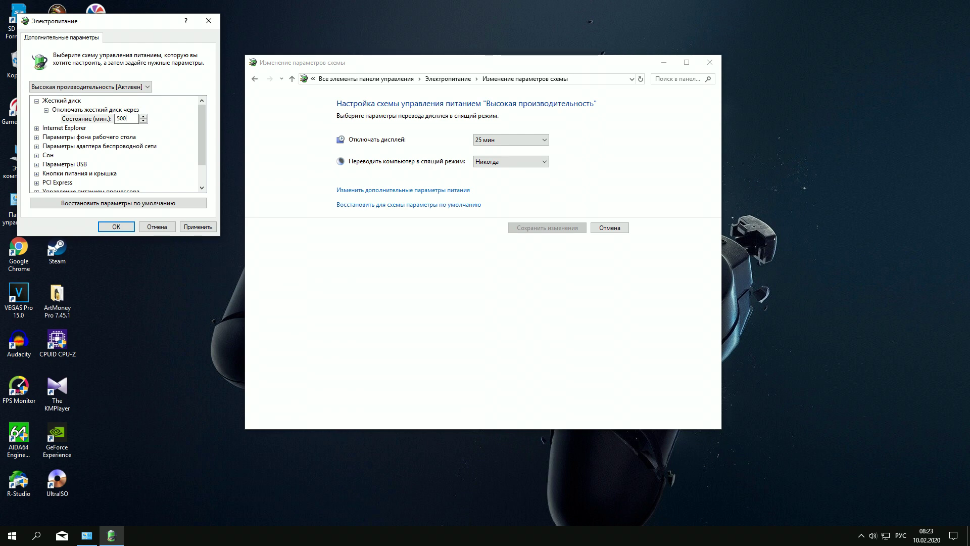
key("BackSpace")
key("BackSpace")
Step: Expand the maximum and minimum processor states under processor power management, and apply and confirm the advanced power settings
scroll(163, 137, "down", 1)
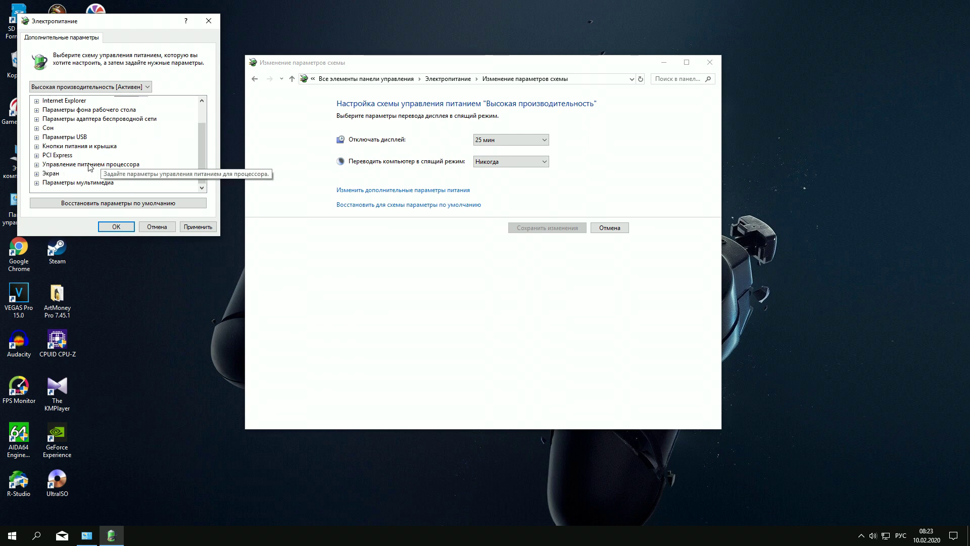
left_click(111, 166)
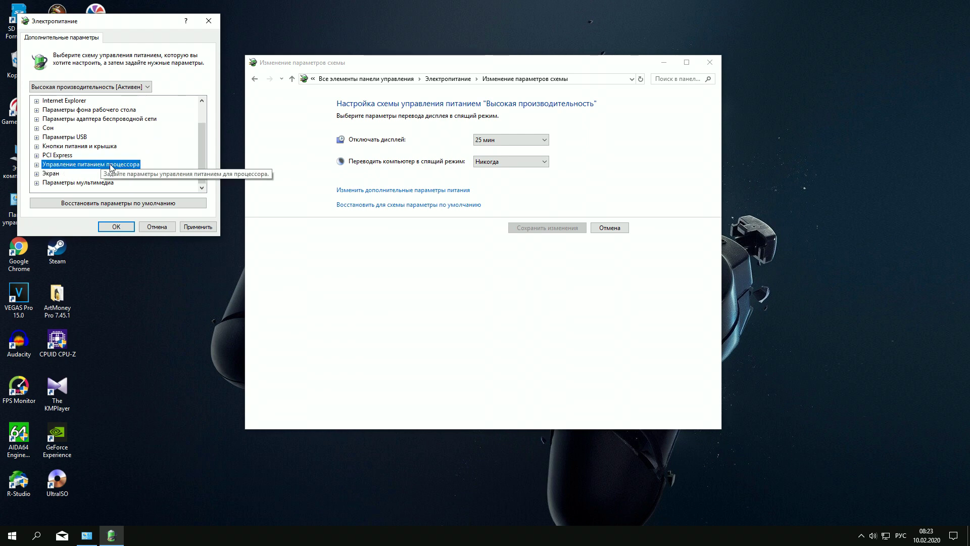
double_click(111, 166)
scroll(124, 168, "down", 1)
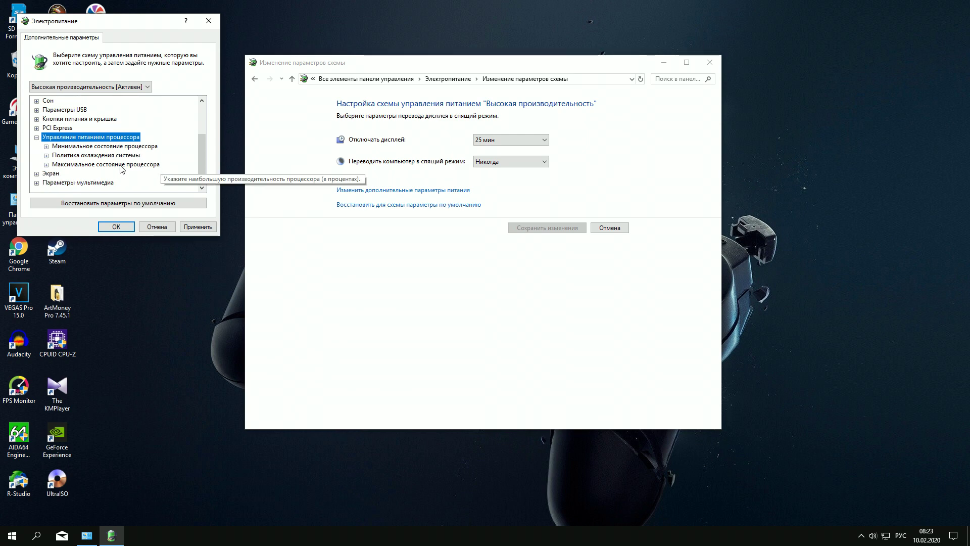
left_click(98, 165)
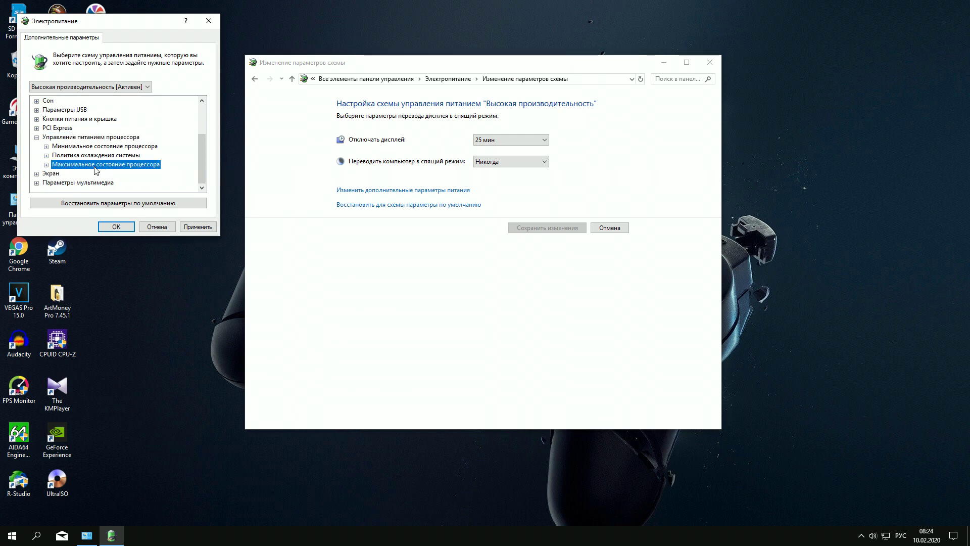
double_click(94, 166)
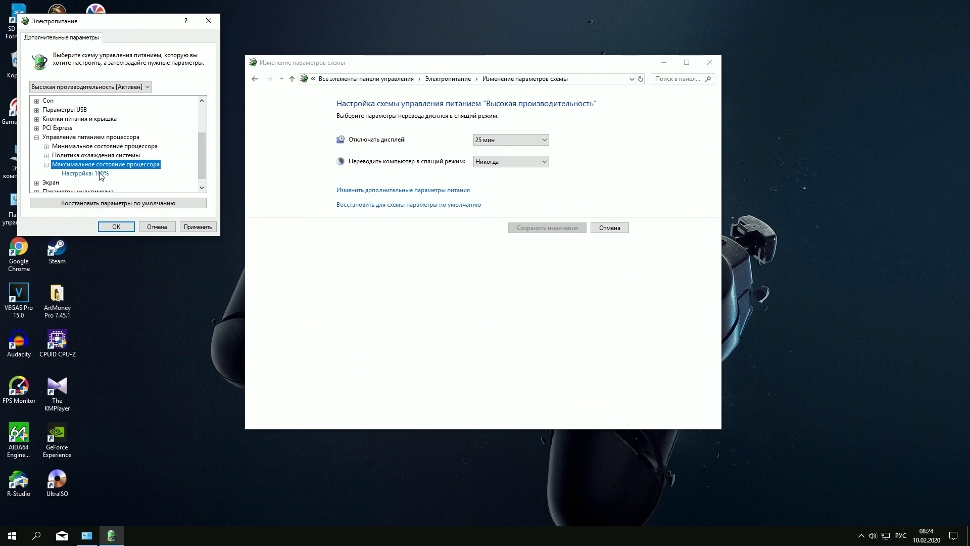
left_click(100, 149)
double_click(101, 150)
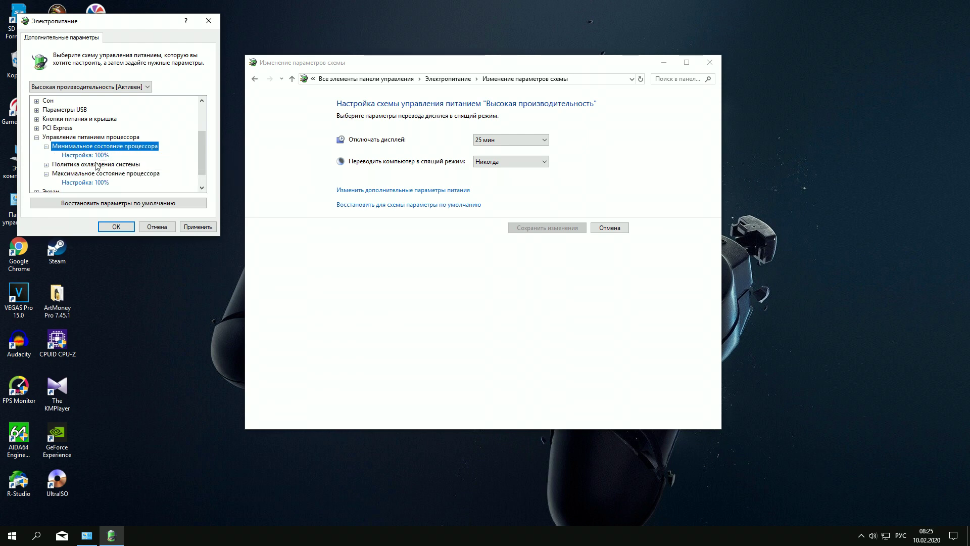
left_click(198, 227)
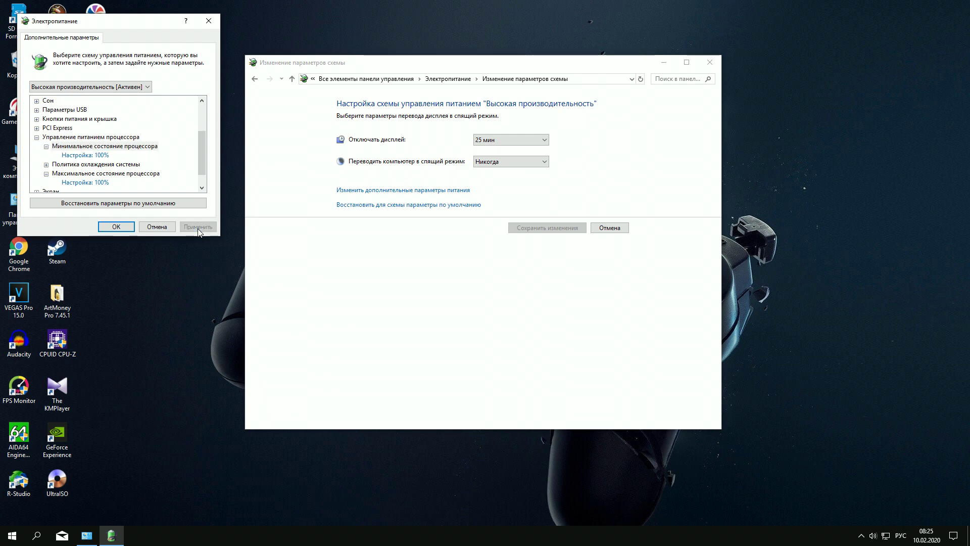
left_click(116, 227)
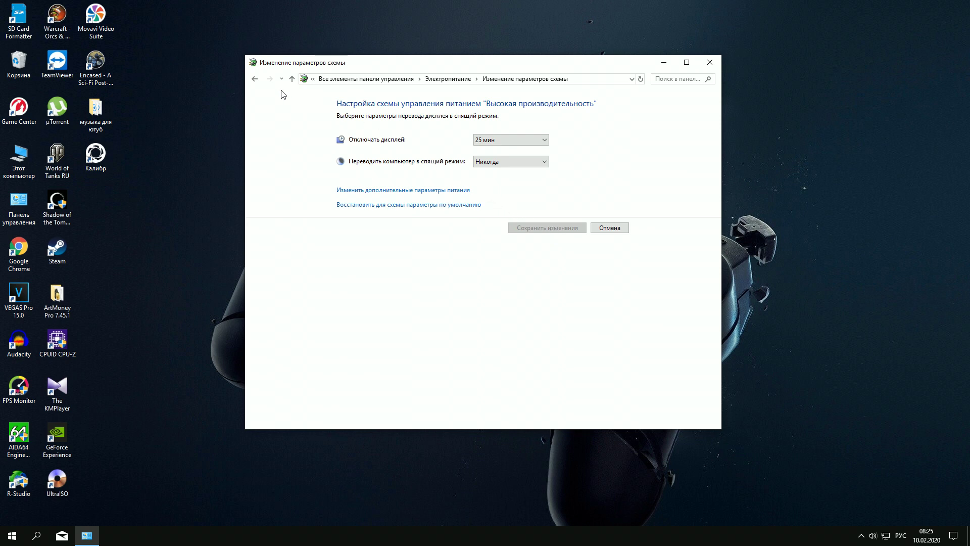
Step: Fill in a new power plan named "Высокая производительность" and close the window without creating the plan
left_click(255, 80)
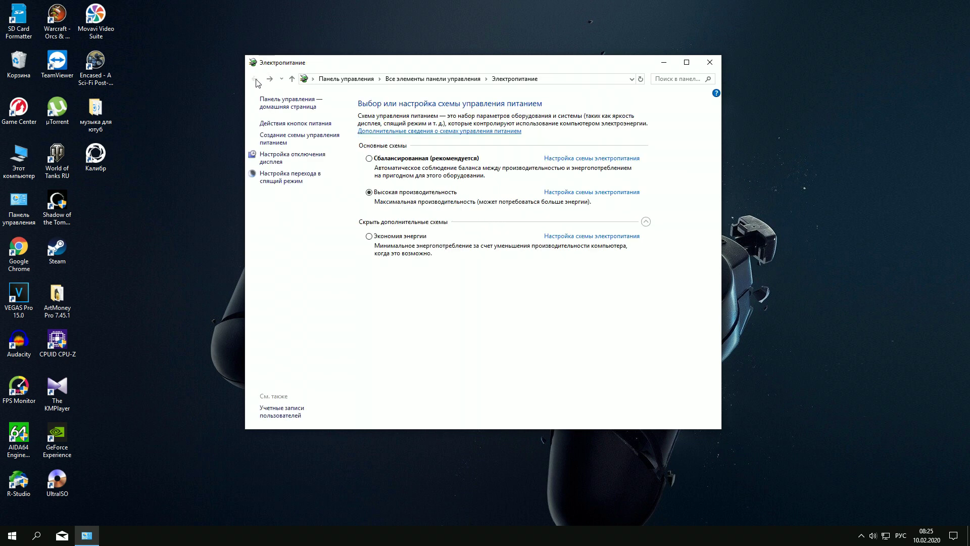
left_click(307, 141)
double_click(423, 247)
key("BackSpace")
type("Высокая прои")
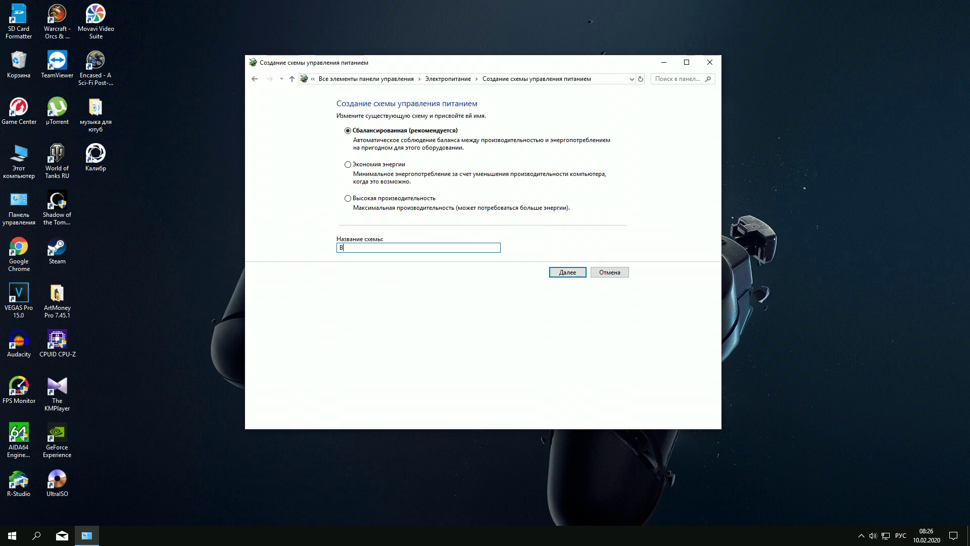
type("зводительность")
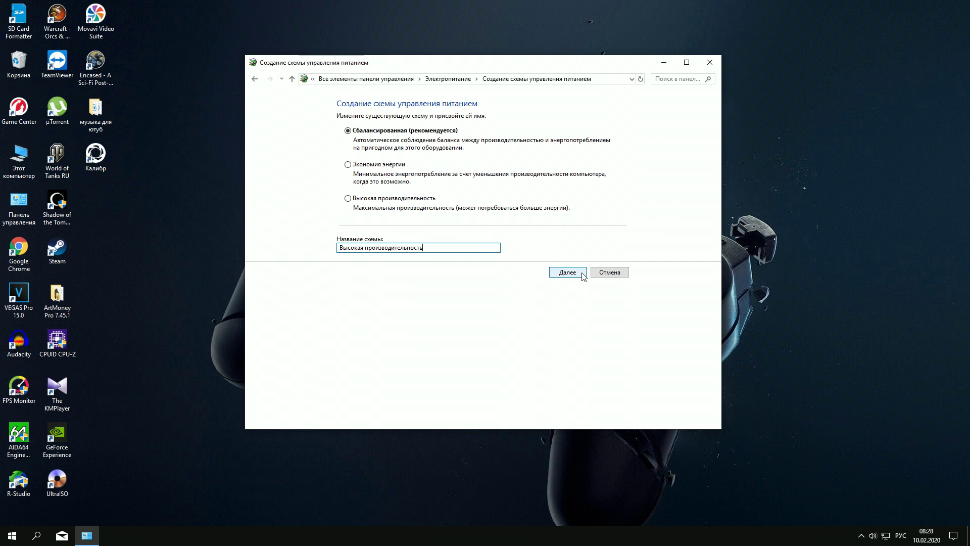
left_click(709, 63)
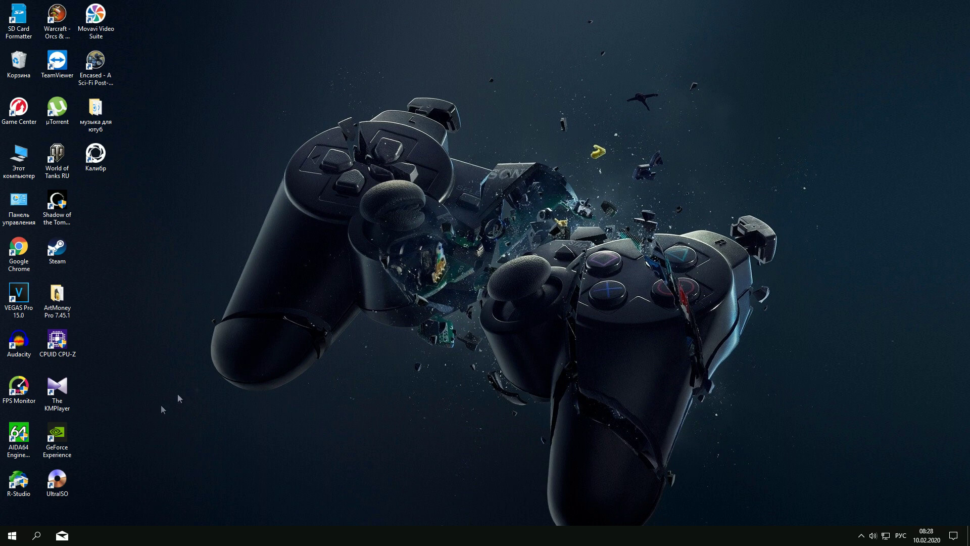
Step: Search for "контроль", open the user account control settings, and confirm the notification level "Никогда не уведомлять"
left_click(36, 535)
type("контроль")
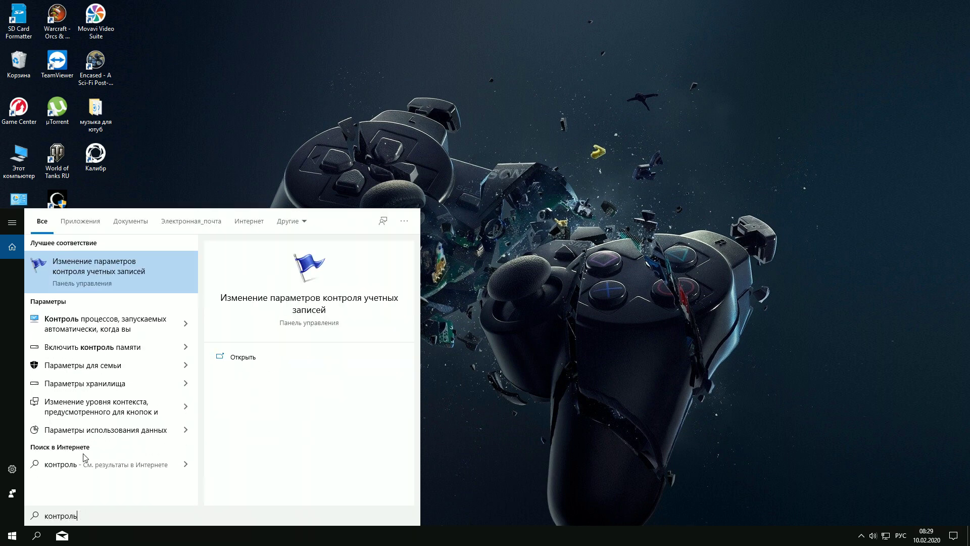
left_click(140, 261)
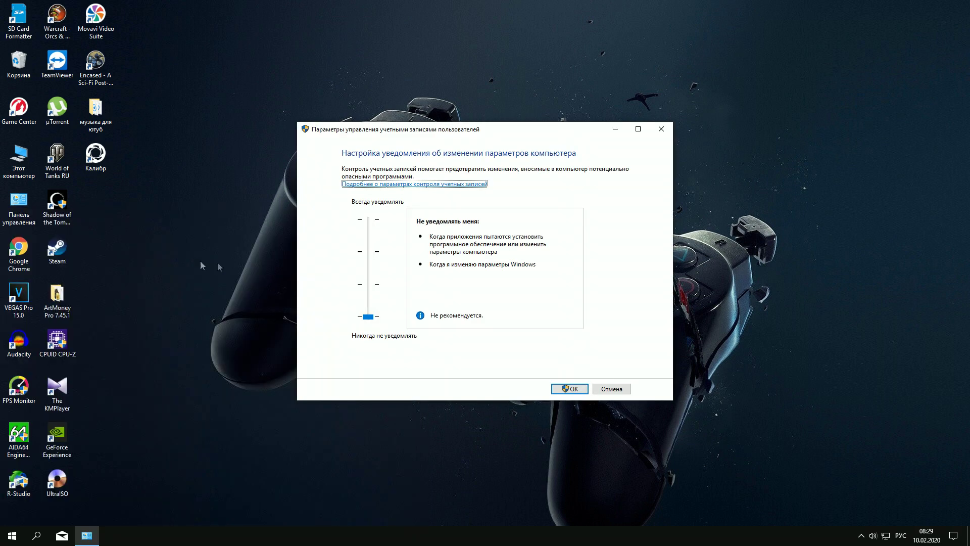
mouse_move(367, 316)
left_mouse_down()
mouse_move(368, 284)
mouse_move(382, 326)
left_mouse_up()
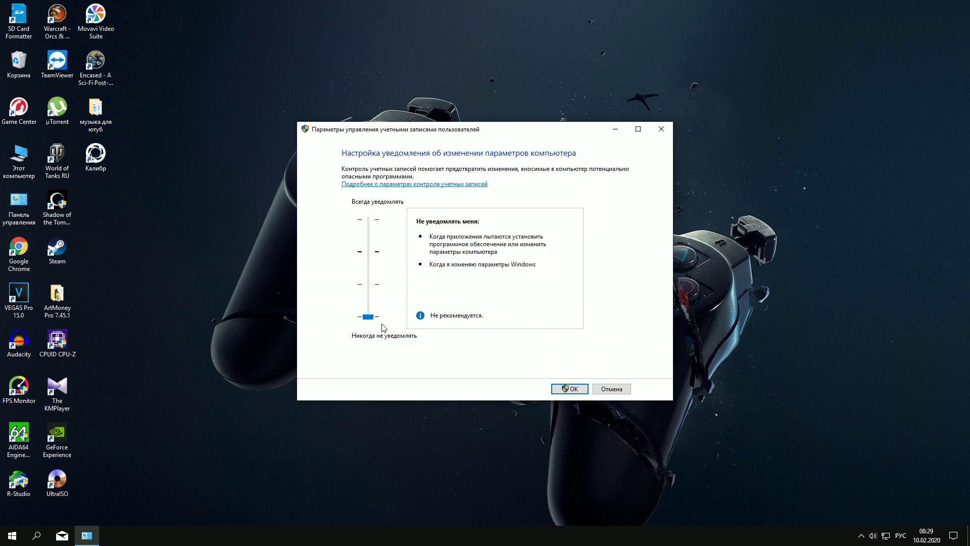
left_click(573, 389)
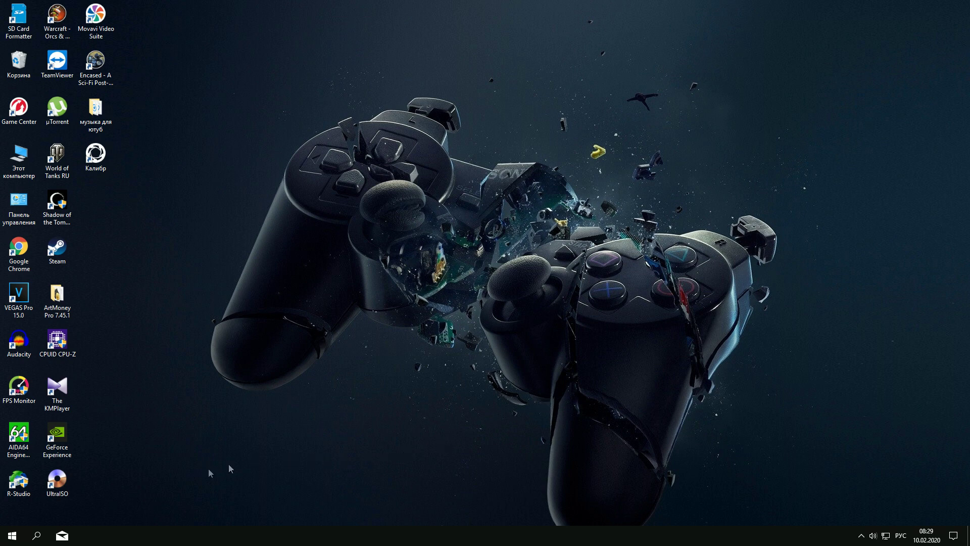
Step: Search for "Система" and open the Control Panel page with the computer's basic information
left_click(36, 535)
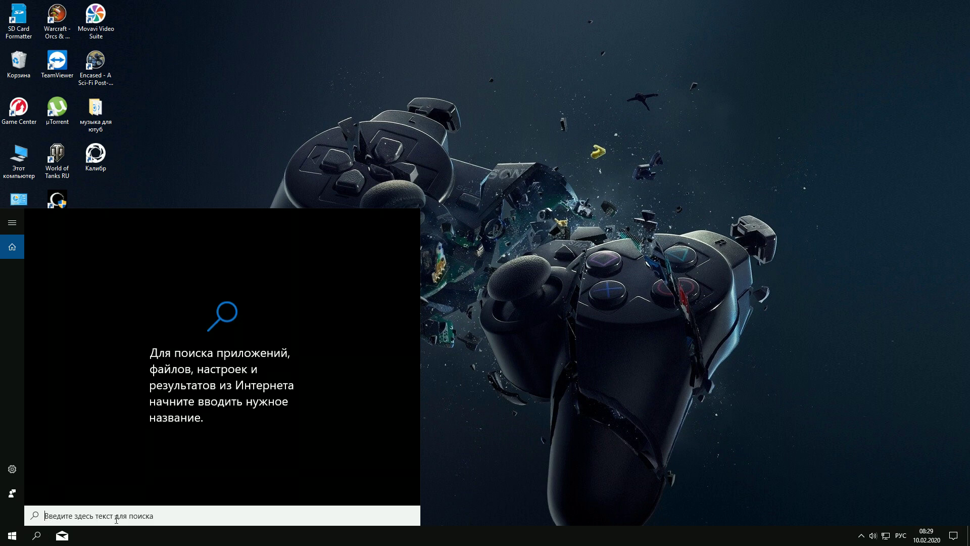
type("Сис")
type("тема")
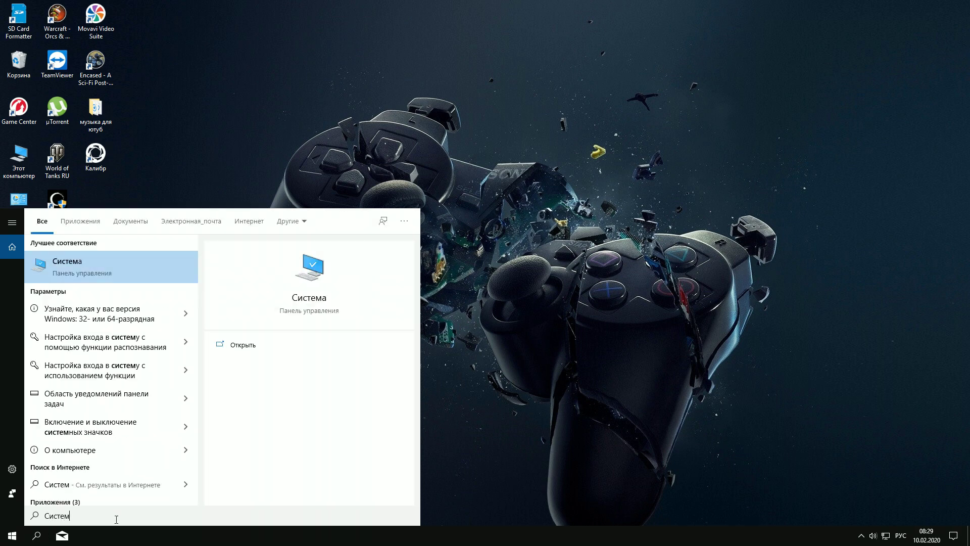
left_click(151, 264)
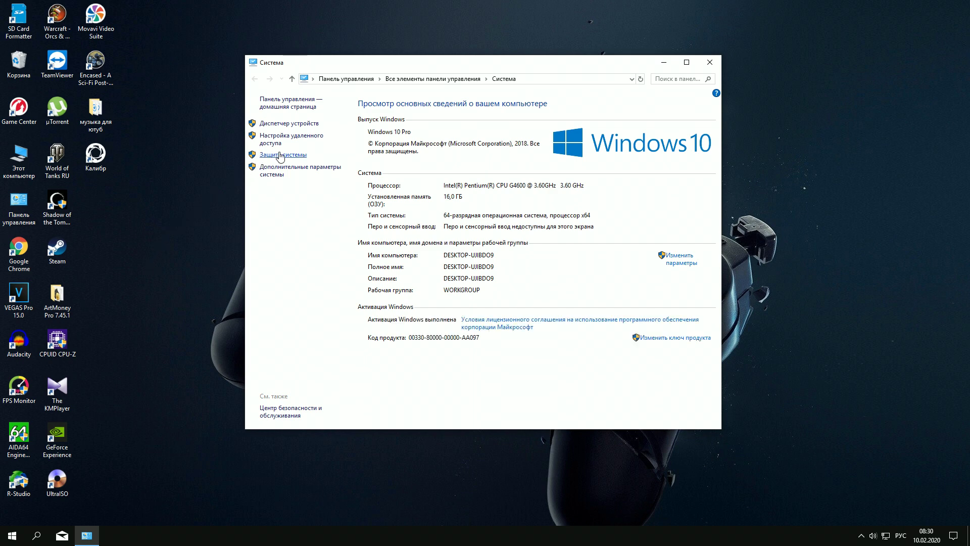
Step: Check the system protection configuration of local disk C:, cancel its dialog, and close the system properties and System window
left_click(305, 158)
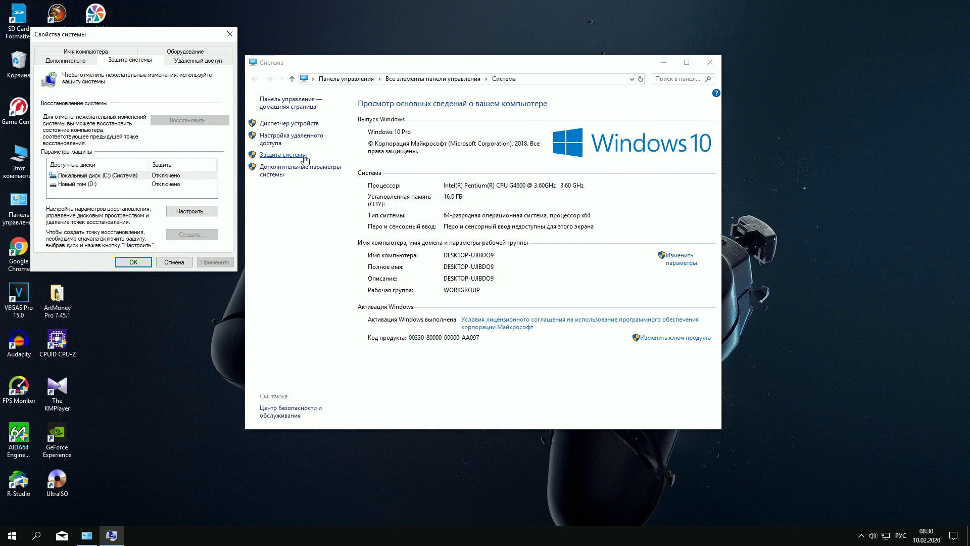
left_click(96, 178)
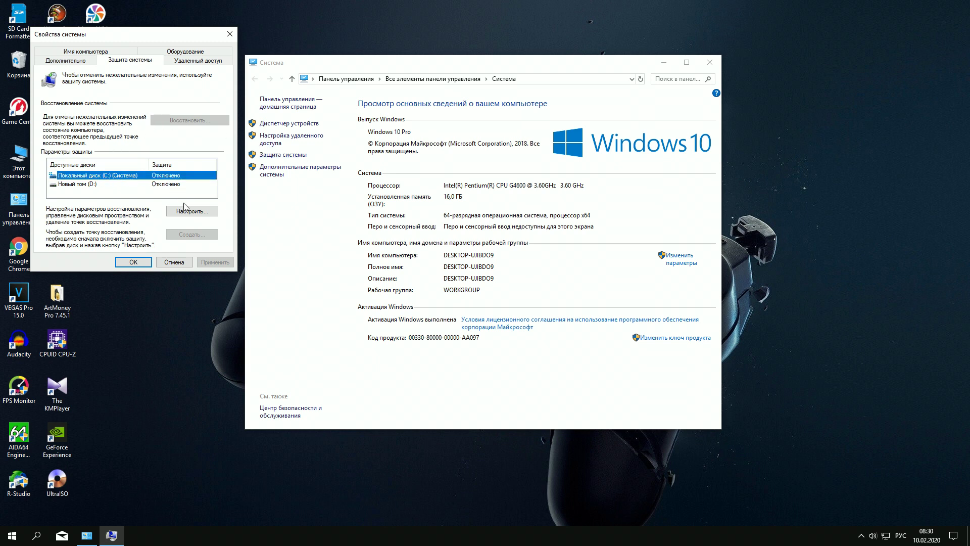
left_click(203, 211)
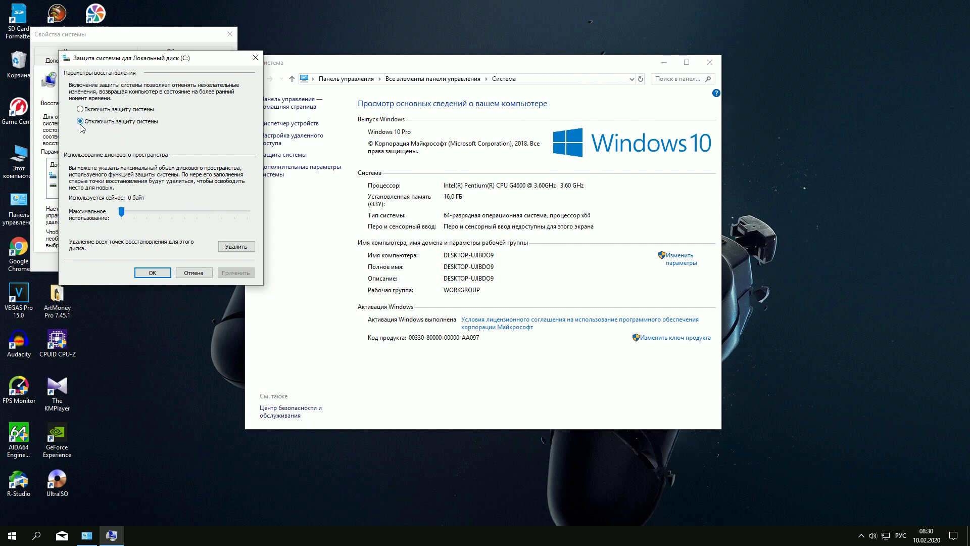
left_click(190, 273)
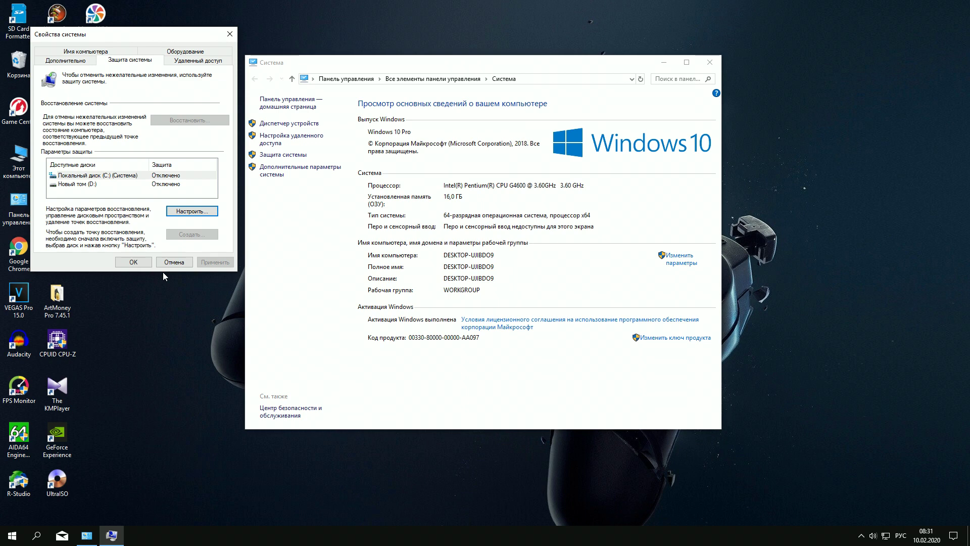
left_click(134, 261)
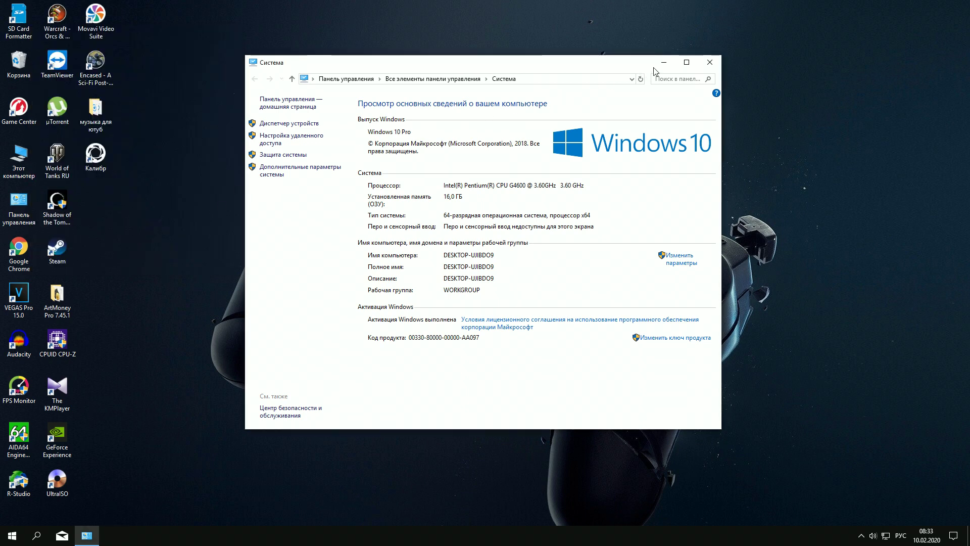
left_click(709, 63)
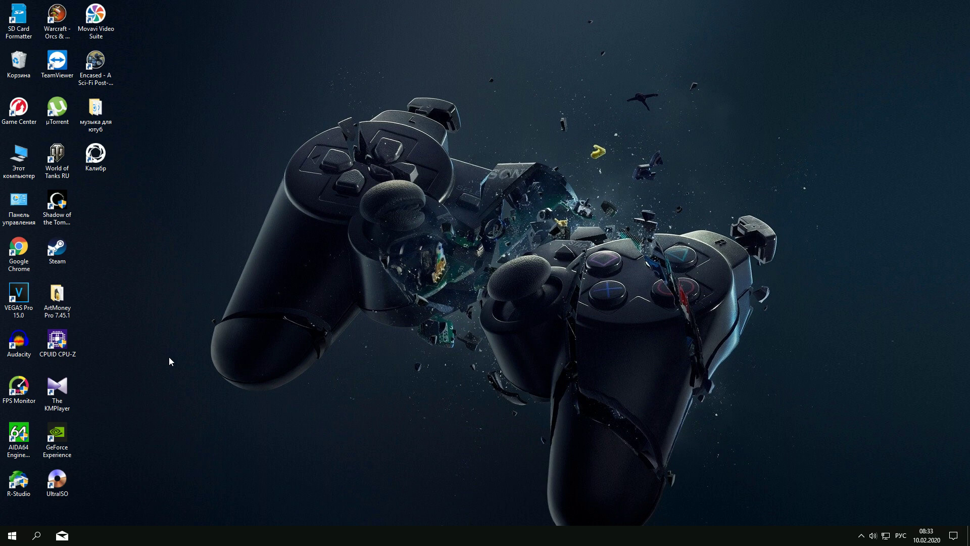
Step: Open the list of startup programs in Task Manager and select the Windows Security notification icon entry
right_click(13, 536)
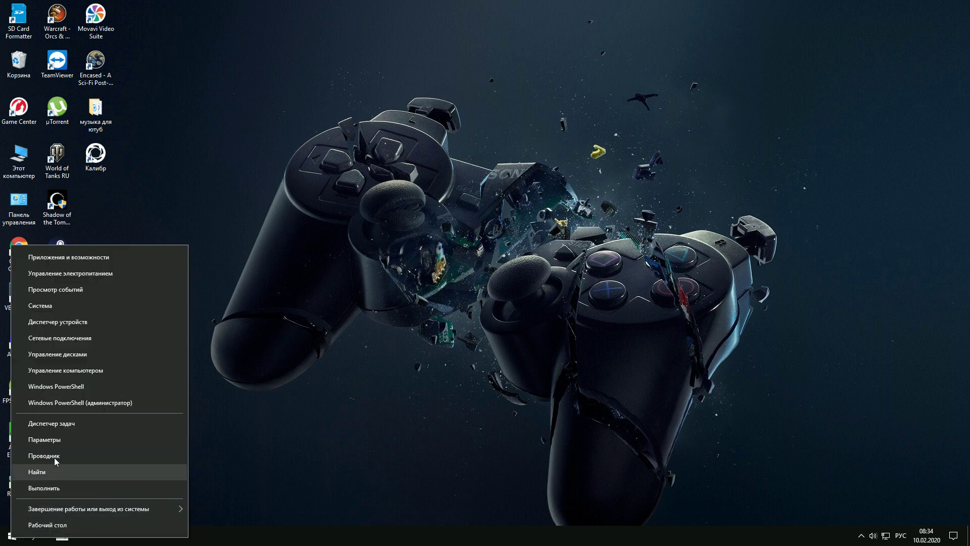
left_click(77, 423)
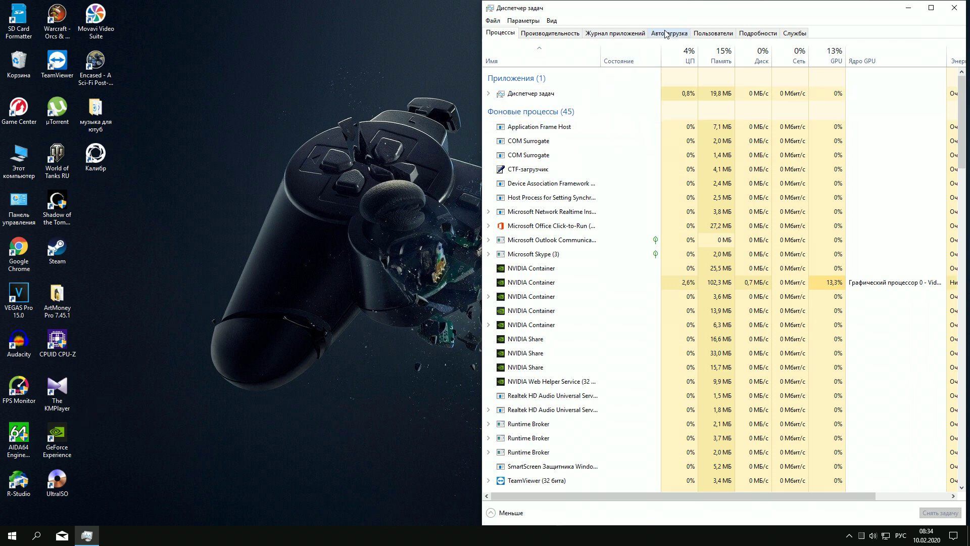
left_click(687, 35)
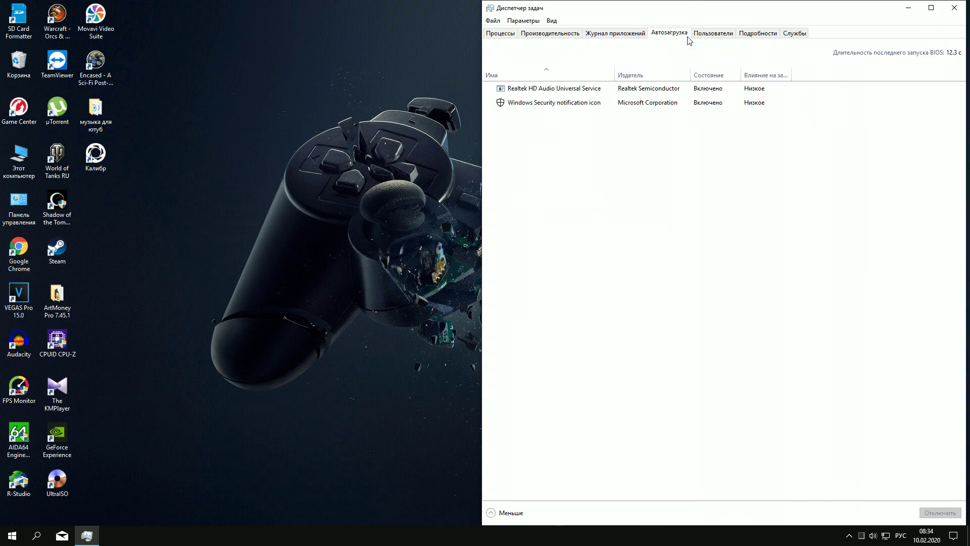
left_click(560, 102)
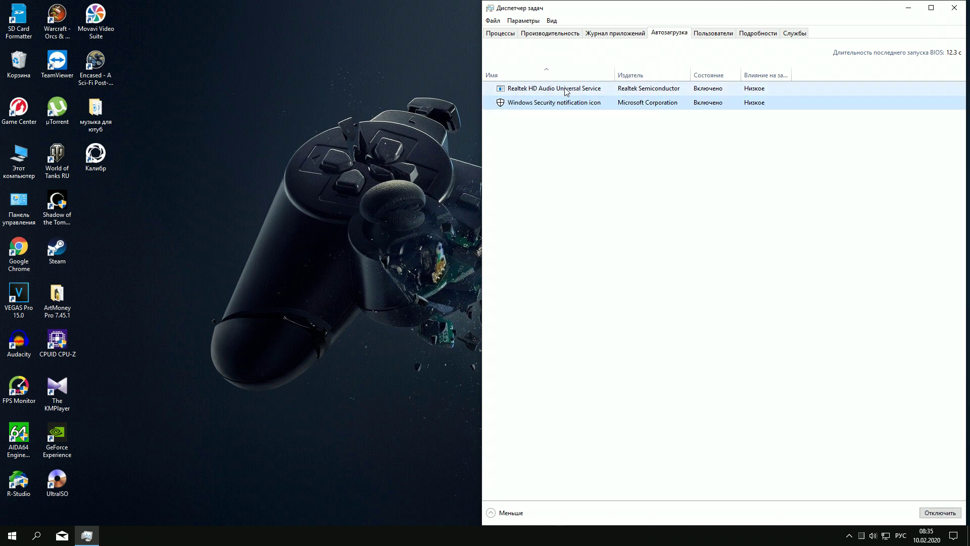
Step: Select the Realtek HD Audio Universal Service startup entry and close Task Manager
left_click(538, 89)
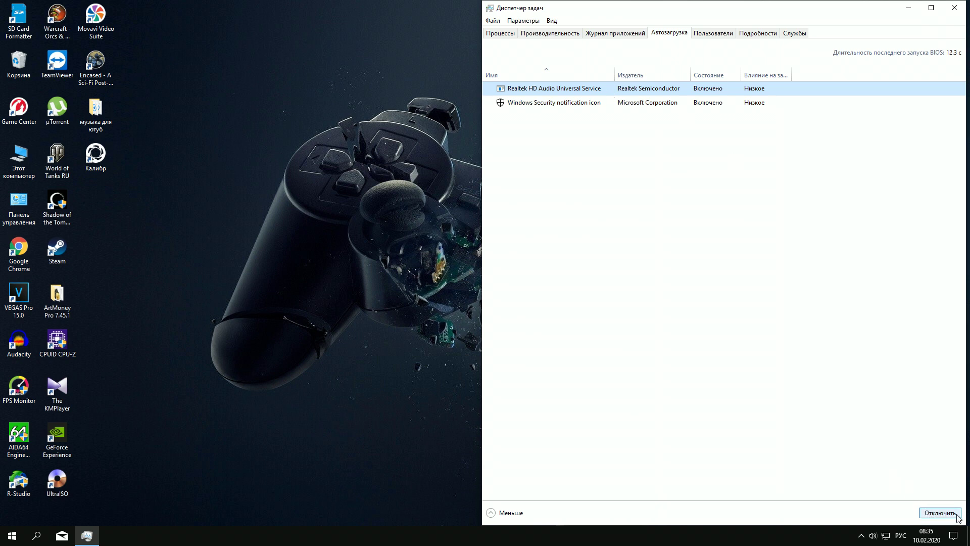
left_click(956, 9)
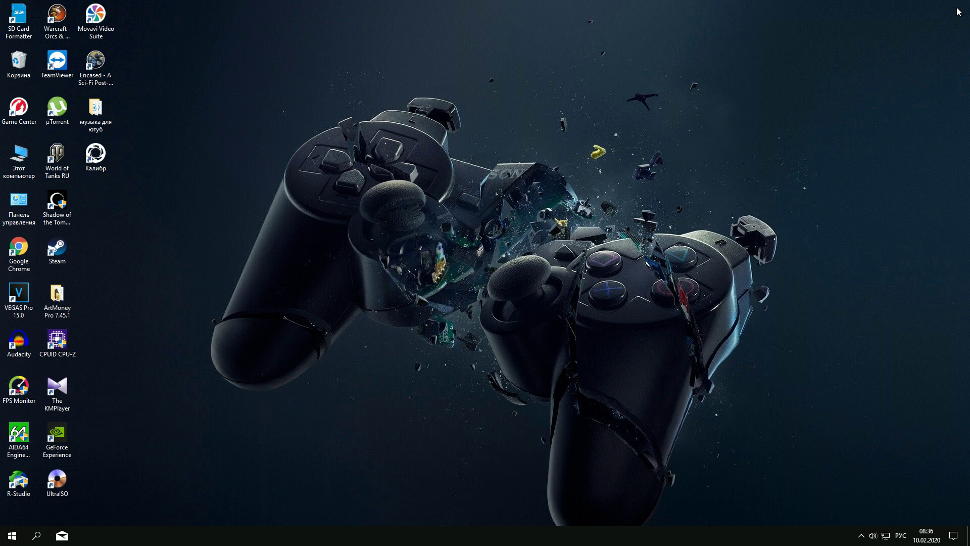
Step: Search for "Система", open the Control Panel result, and open the additional system parameters
left_click(36, 535)
type("сситема")
left_click(53, 515)
key("BackSpace")
key("Right")
type("с")
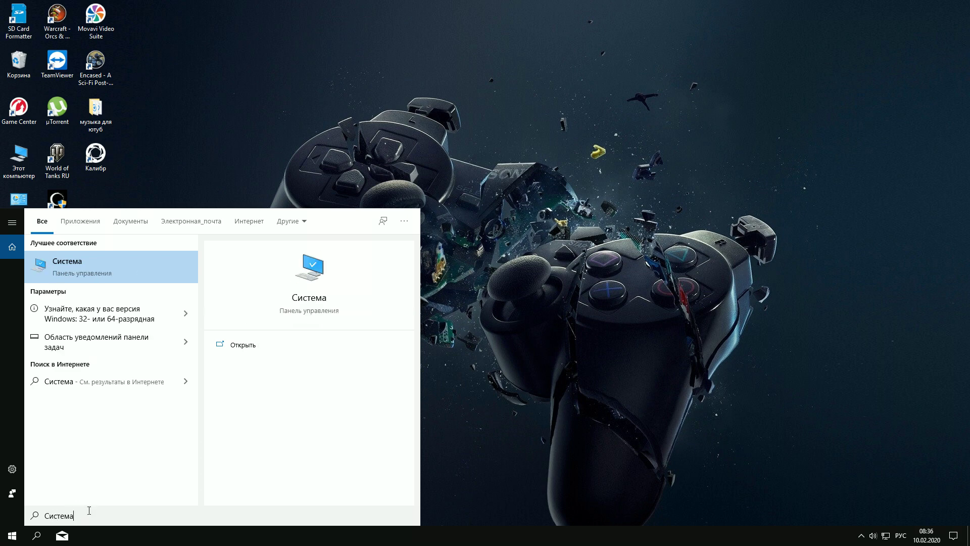
key("Return")
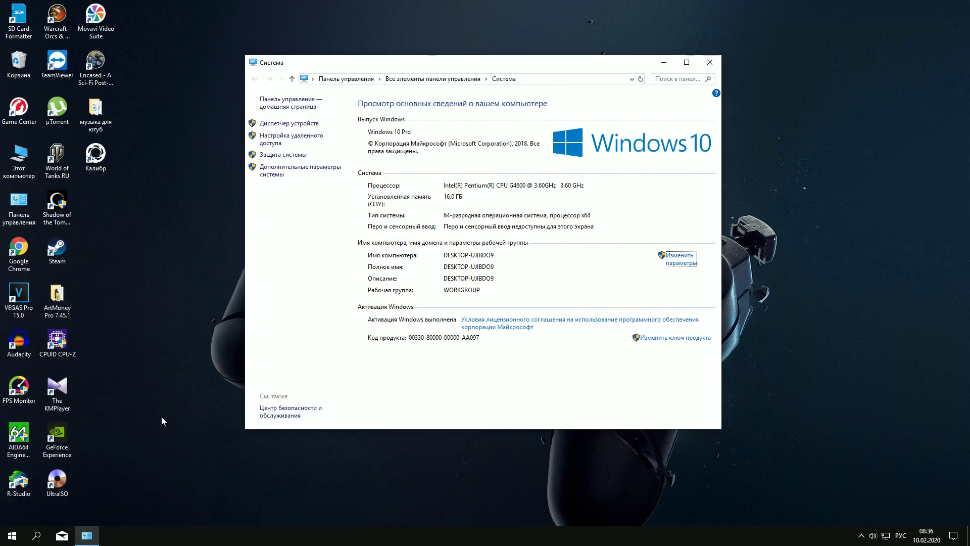
left_click(299, 172)
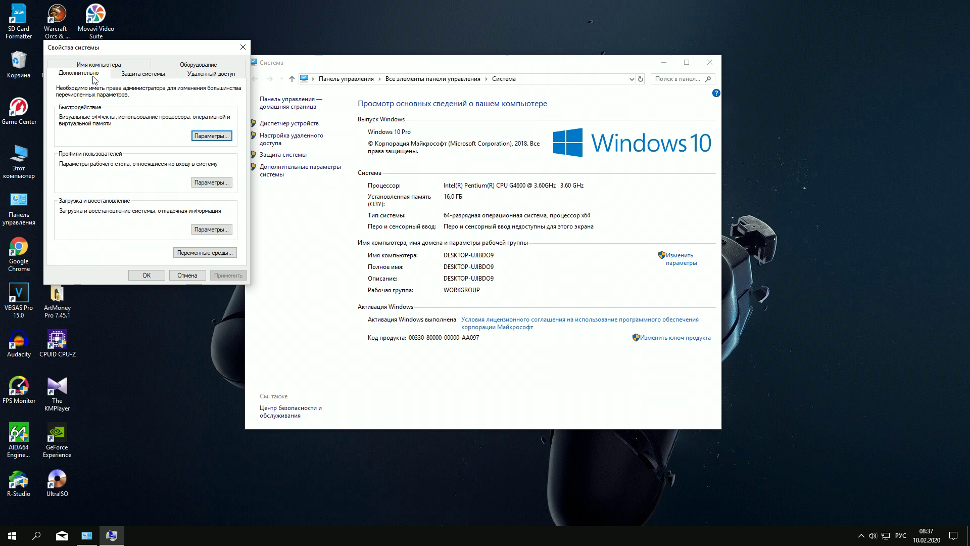
Step: Review the visual effects in the performance options, confirm them, and close the system properties and System window
left_click(209, 138)
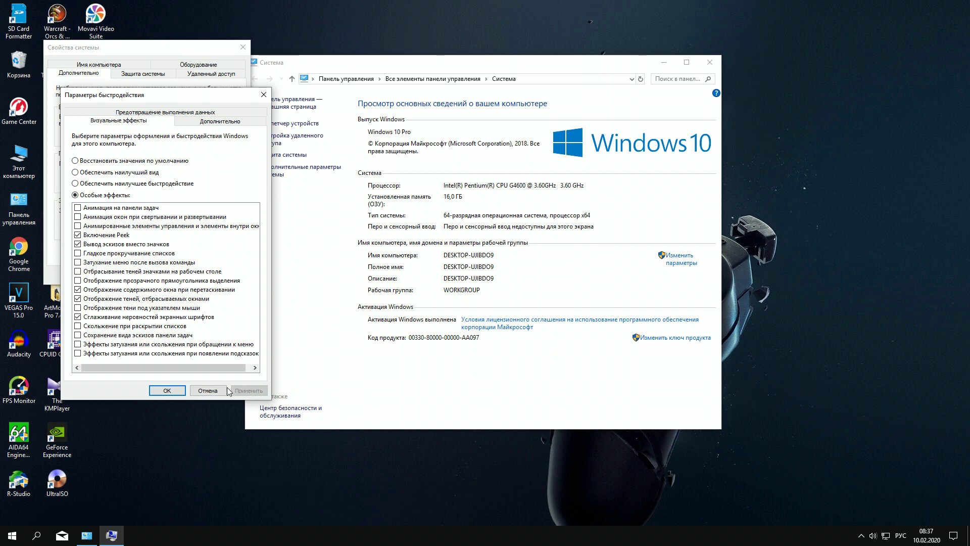
left_click(173, 392)
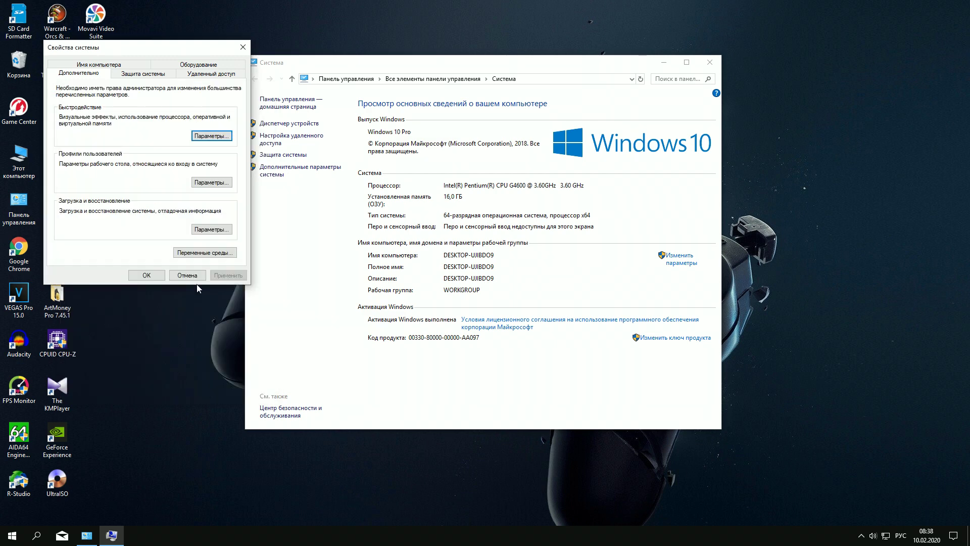
left_click(243, 47)
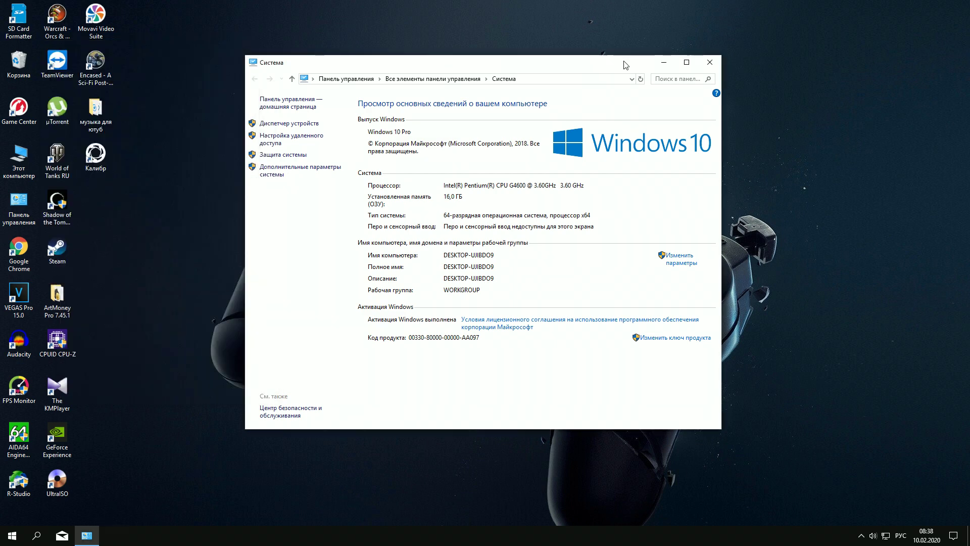
left_click(707, 62)
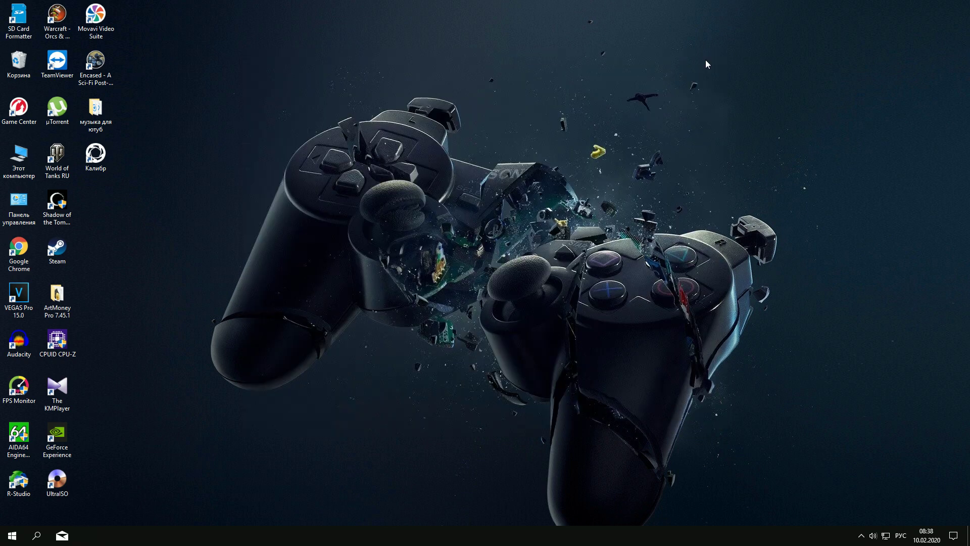
Step: Open Windows Settings and go to the desktop background page under personalization
left_click(12, 536)
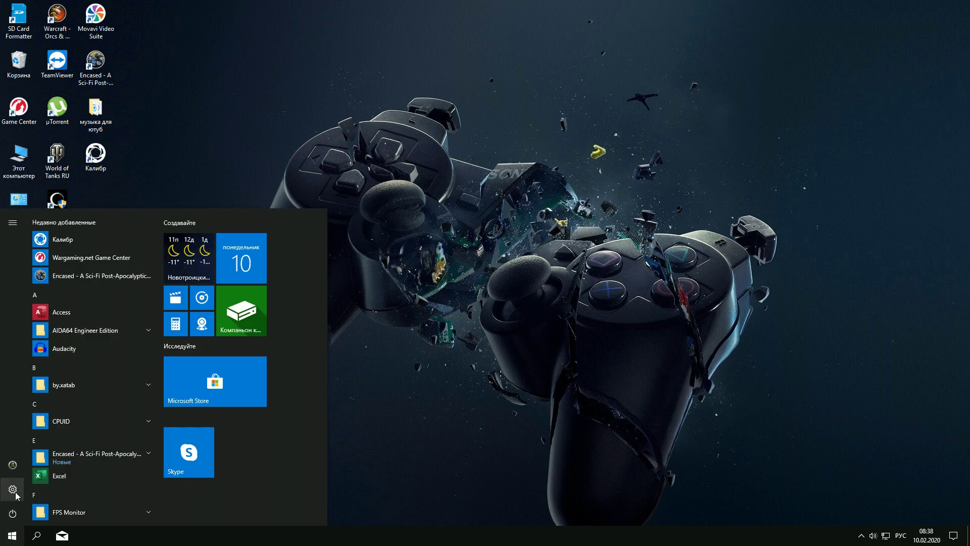
left_click(12, 489)
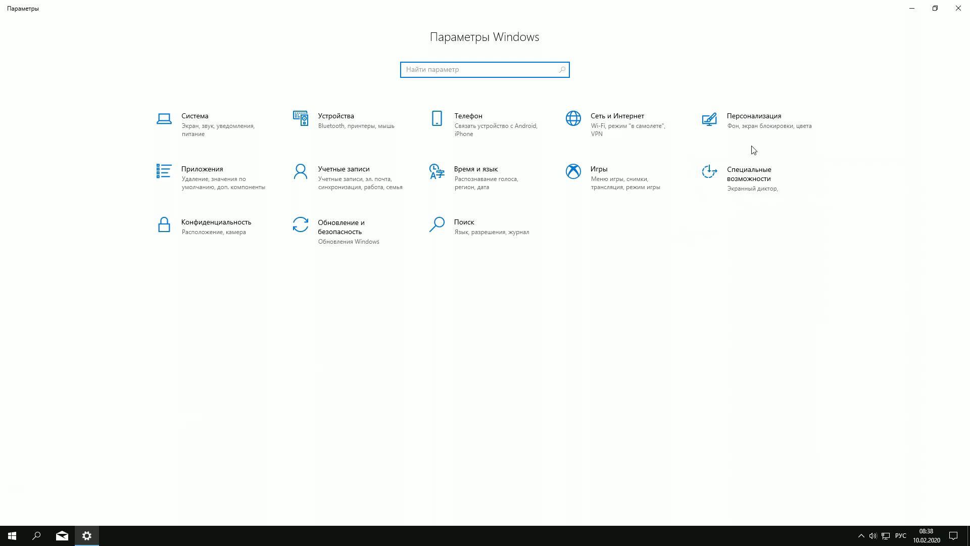
left_click(792, 123)
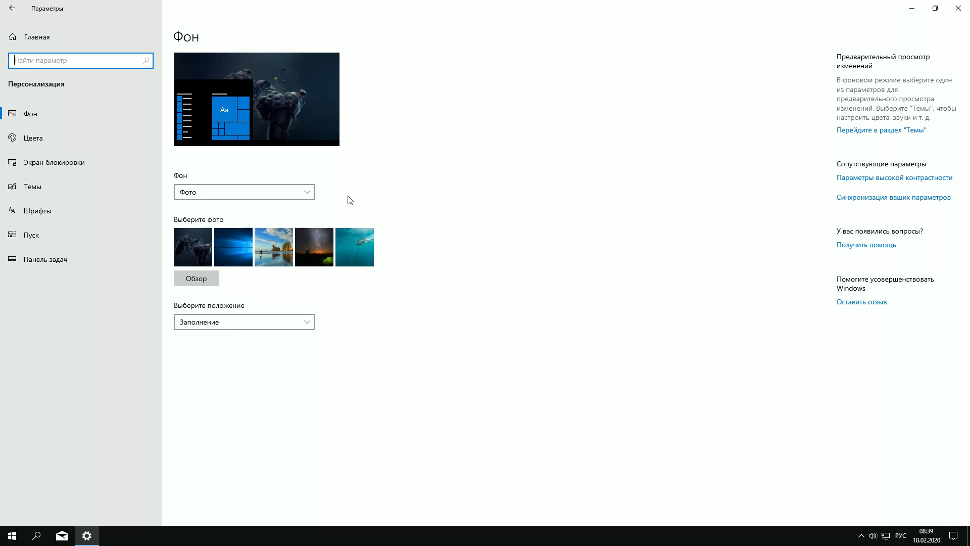
left_click(212, 279)
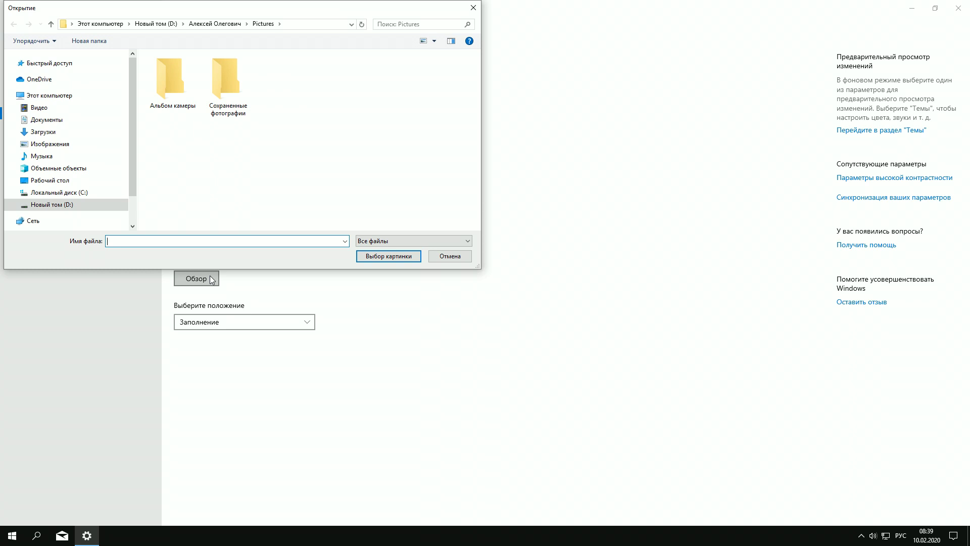
left_click(228, 86)
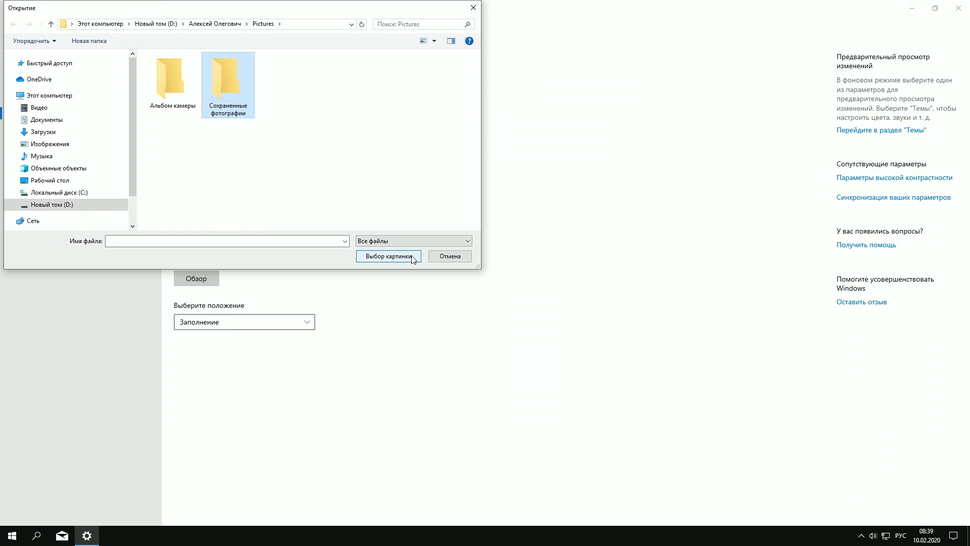
left_click(476, 8)
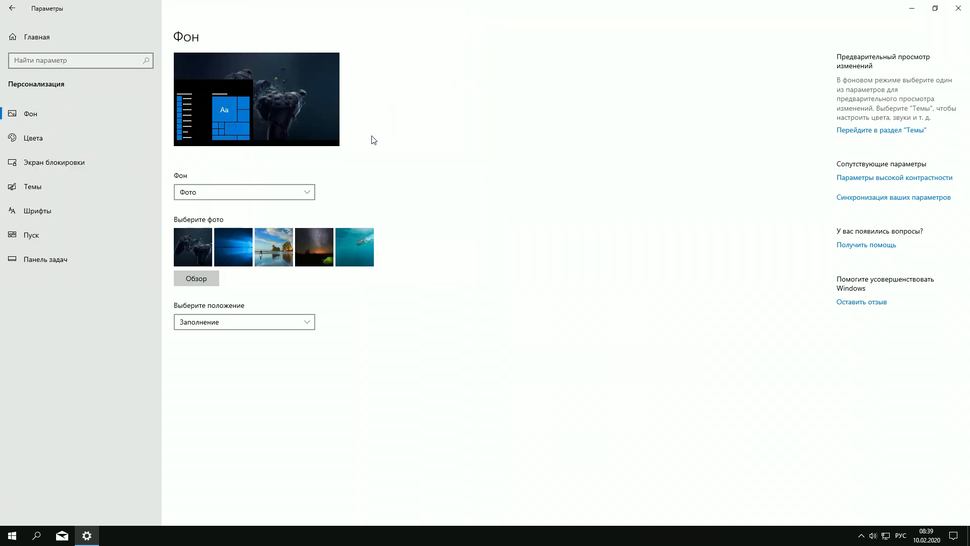
Step: Try a solid black desktop background and switch the background type back to Фото
left_click(303, 192)
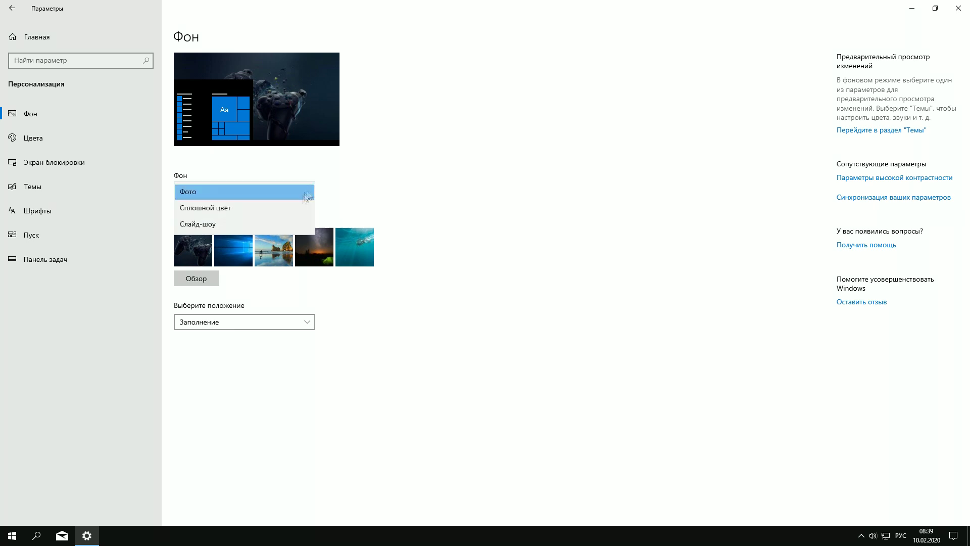
left_click(236, 208)
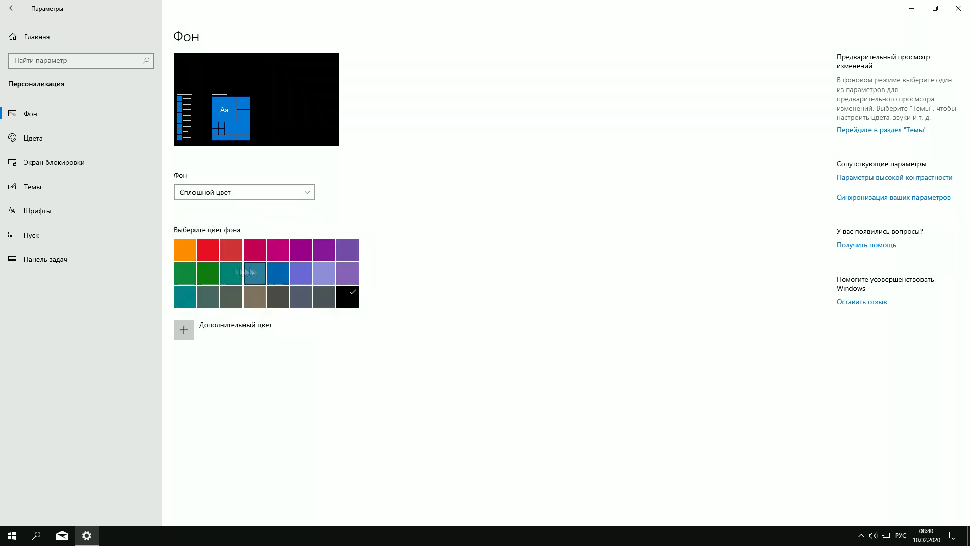
left_click(208, 249)
left_click(343, 297)
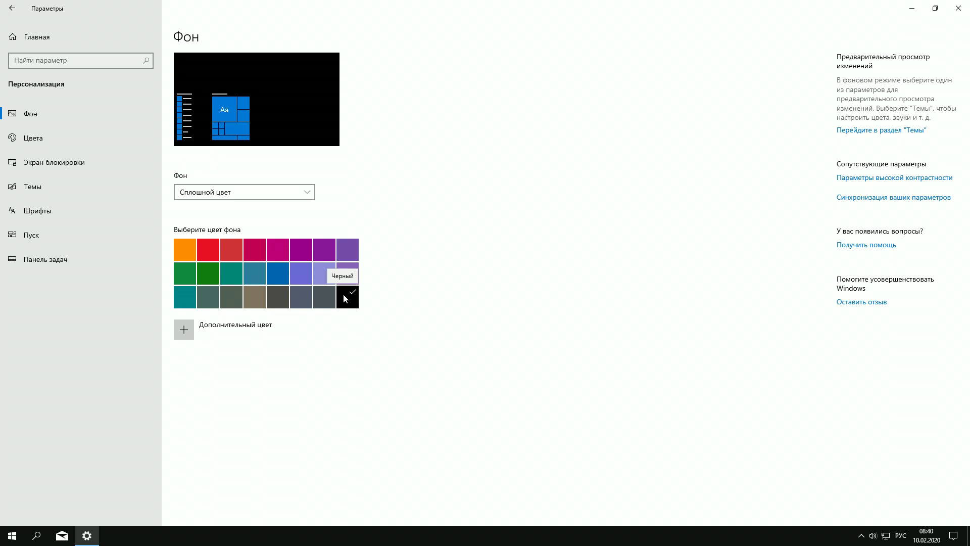
left_click(308, 196)
left_click(308, 195)
left_click(309, 197)
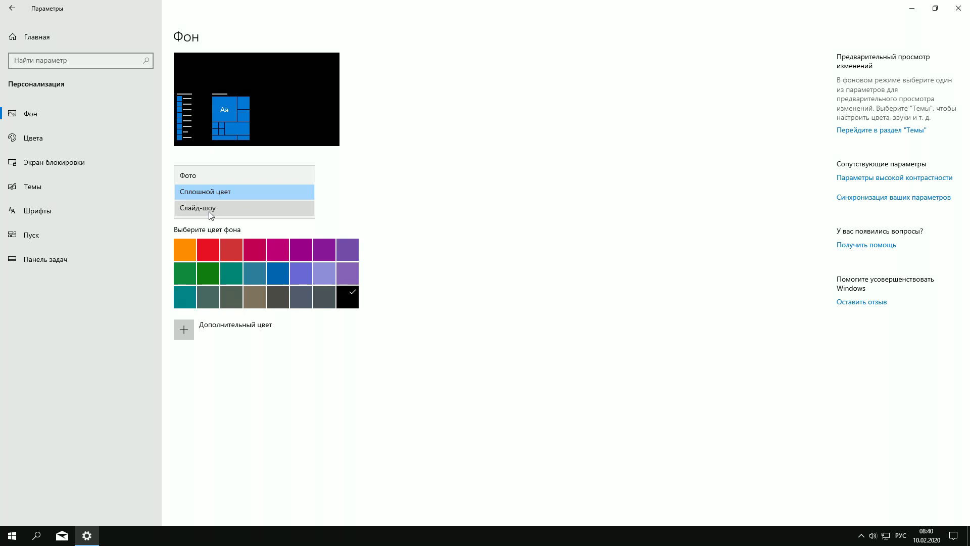
Step: Try the dark default app mode in the color settings and switch it back to Светлый
left_click(44, 141)
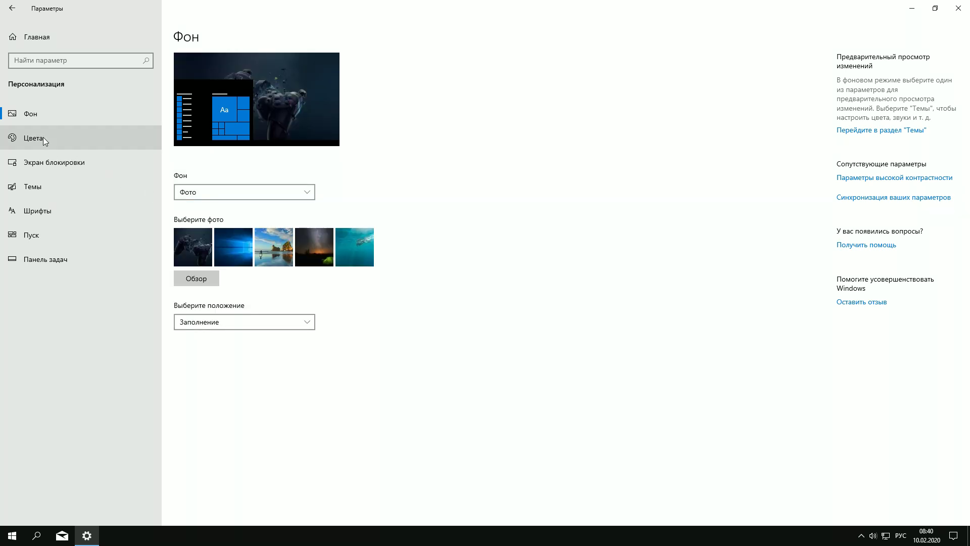
left_click(44, 138)
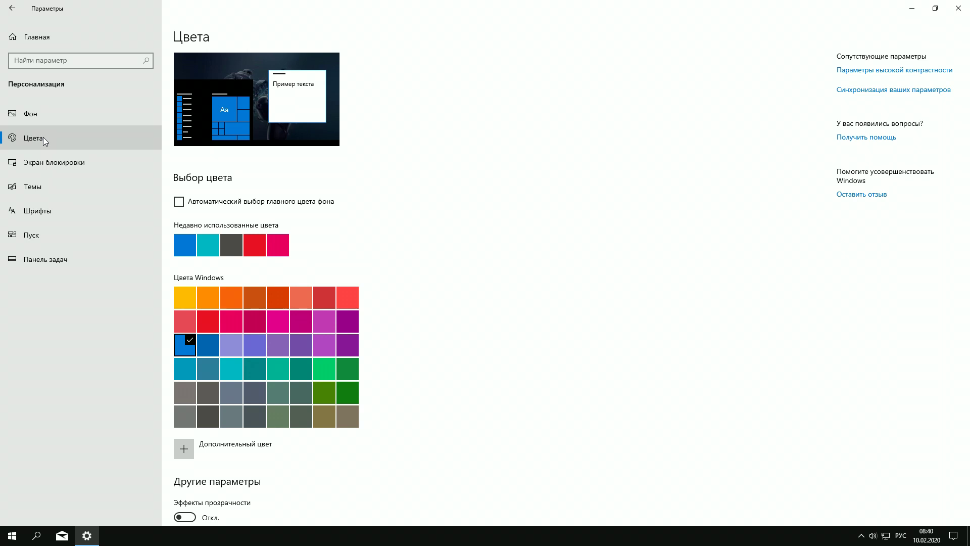
scroll(412, 263, "down", 3)
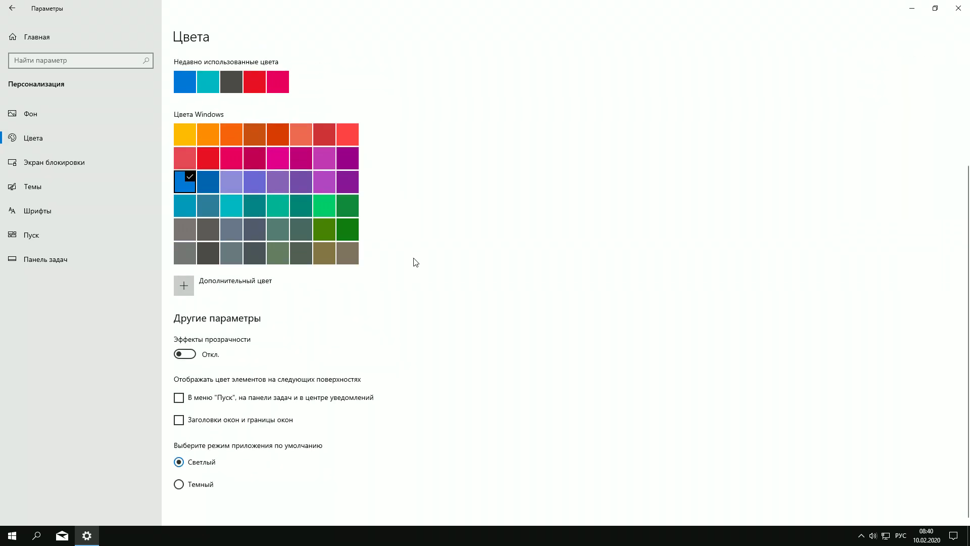
left_click(179, 485)
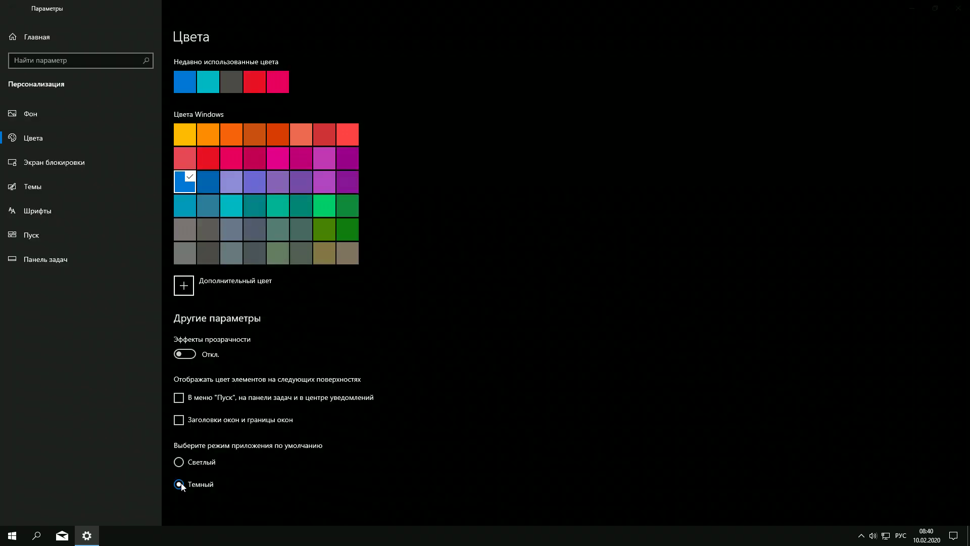
left_click(179, 462)
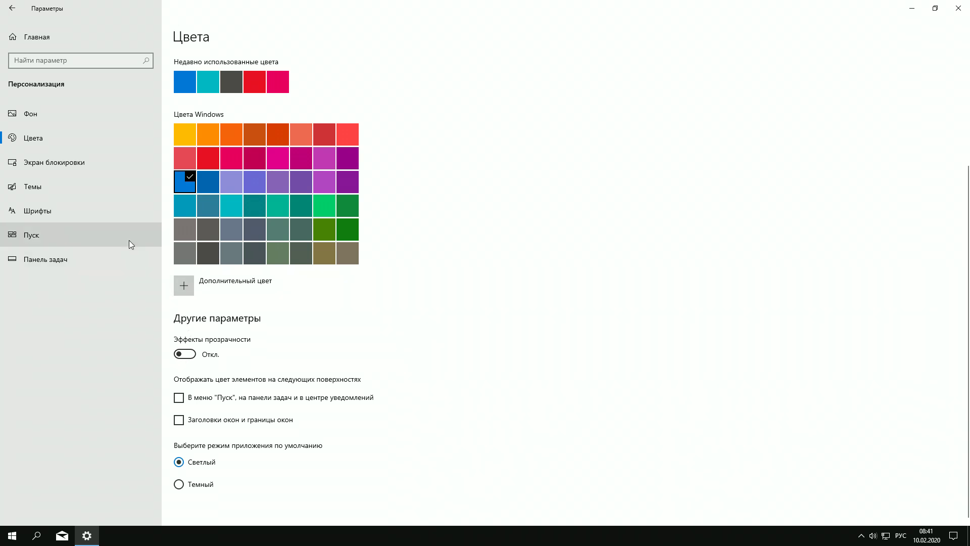
Step: Review the Start menu settings and the folders chosen for display, compare them with the Start menu, and return to the Пуск page
left_click(43, 235)
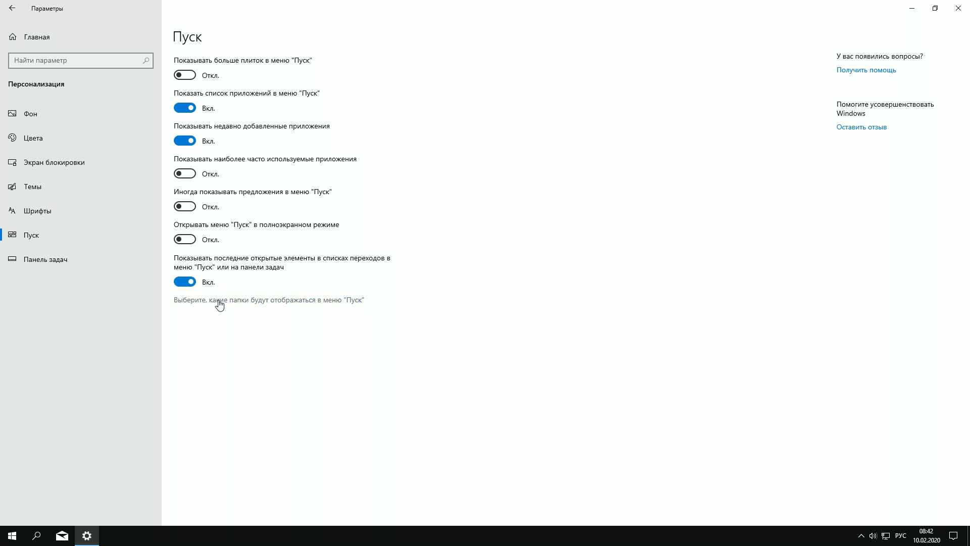
left_click(309, 302)
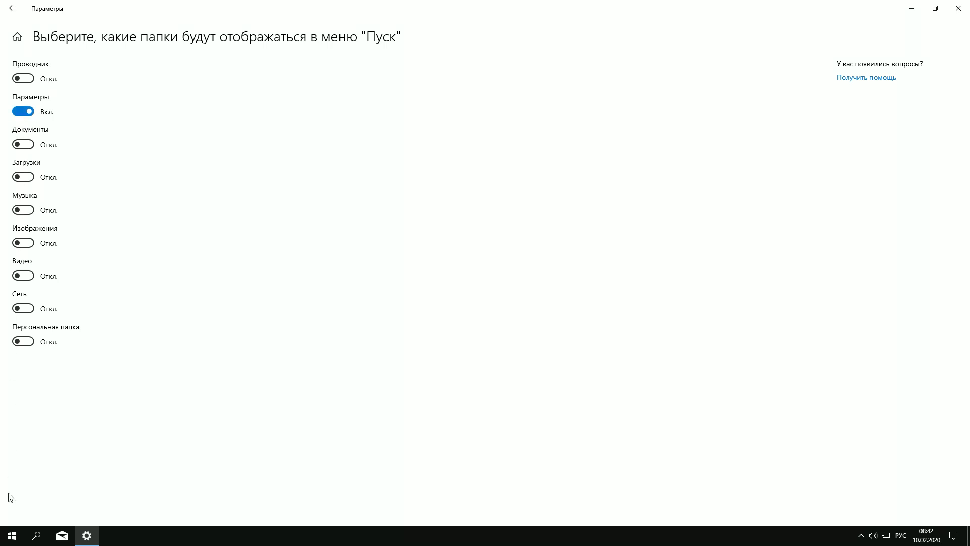
left_click(13, 535)
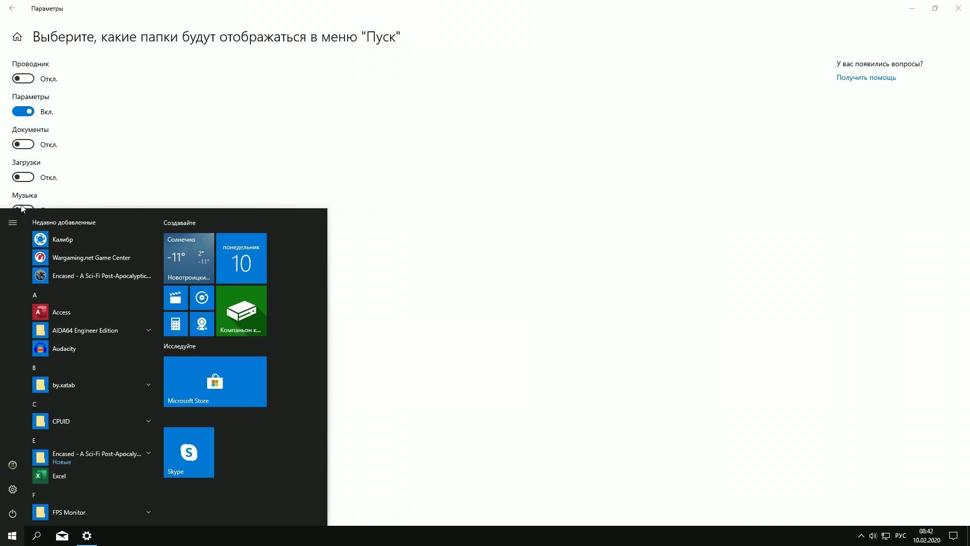
left_click(21, 12)
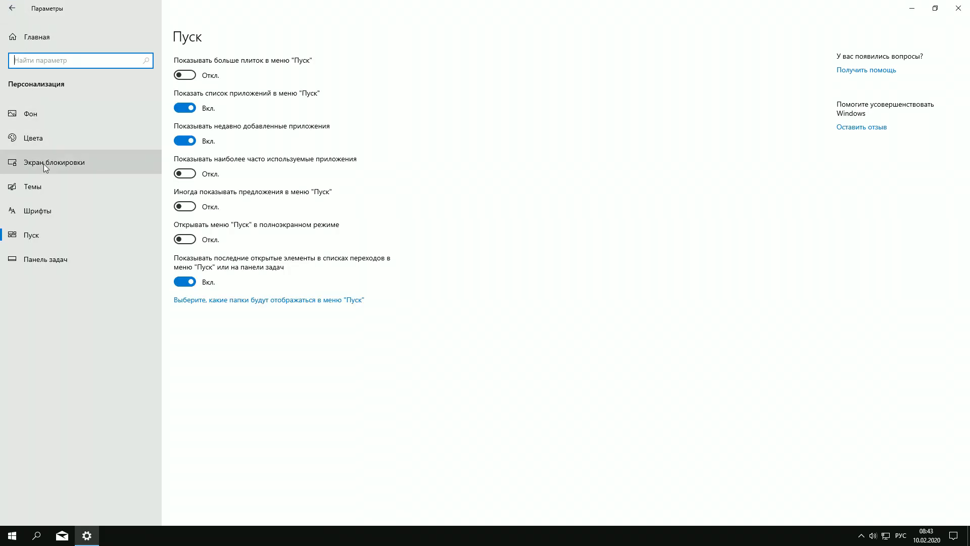
Step: Turn off the Центр уведомлений and Местоположение system icons in the taskbar settings
left_click(73, 261)
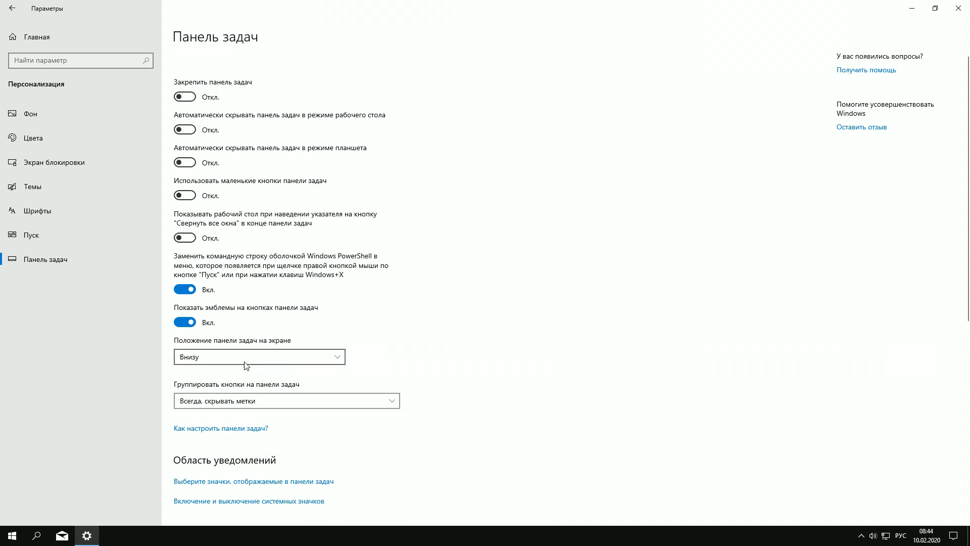
scroll(245, 364, "down", 5)
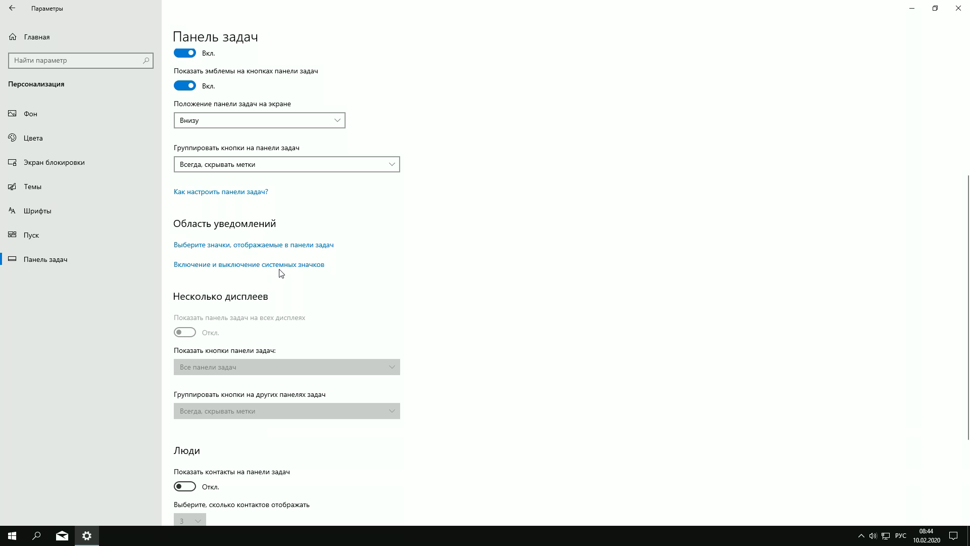
left_click(261, 270)
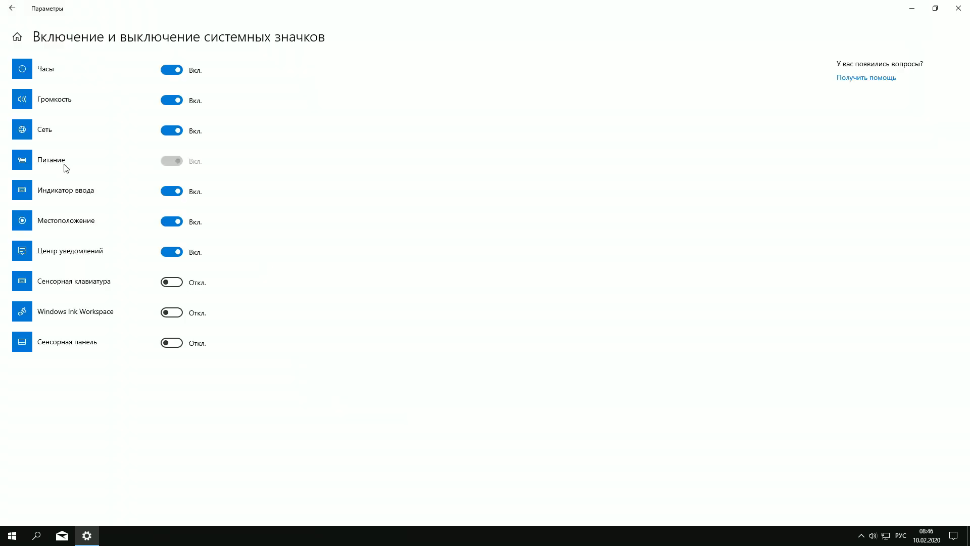
left_click(166, 254)
left_click(164, 224)
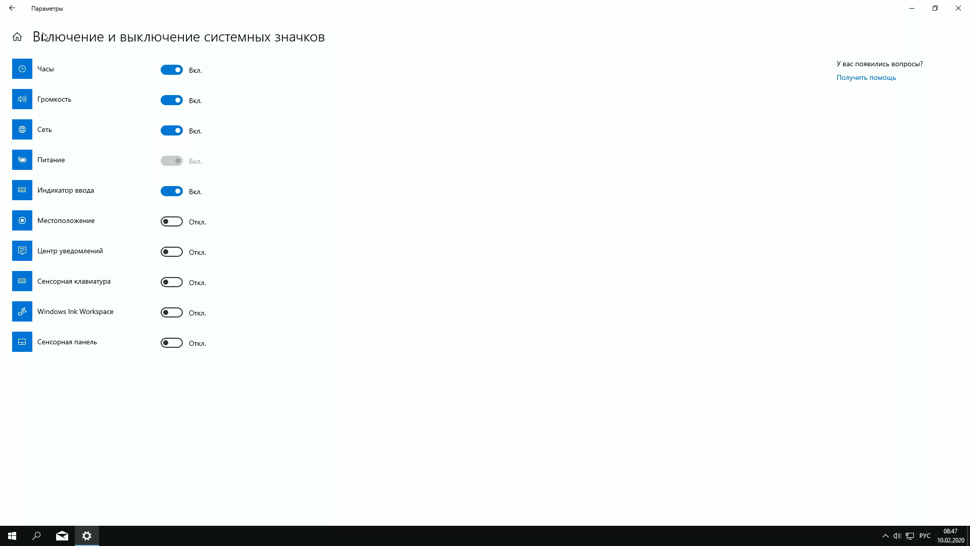
Step: Check the contacts options in the taskbar settings, return to the Settings home page, and open the Приложения category
left_click(12, 9)
scroll(404, 374, "down", 6)
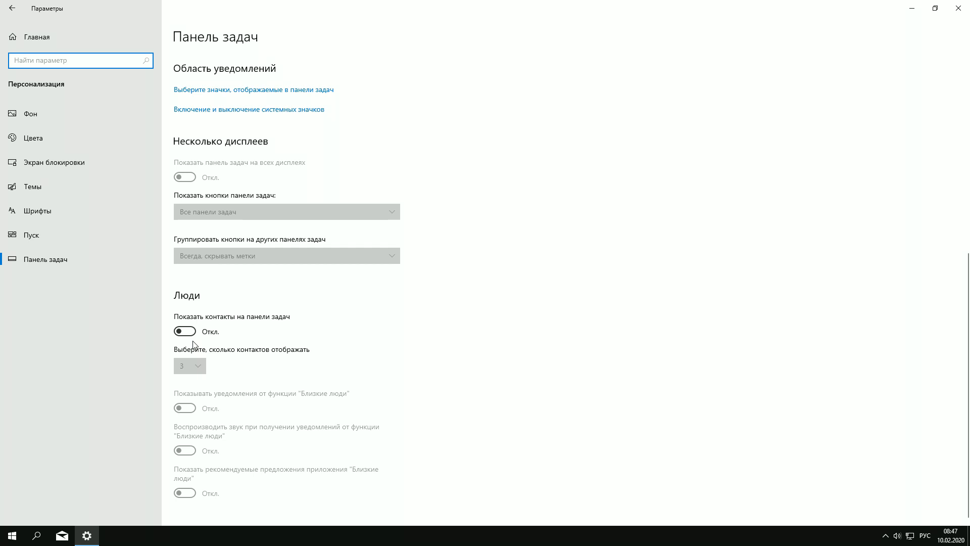
left_click(7, 14)
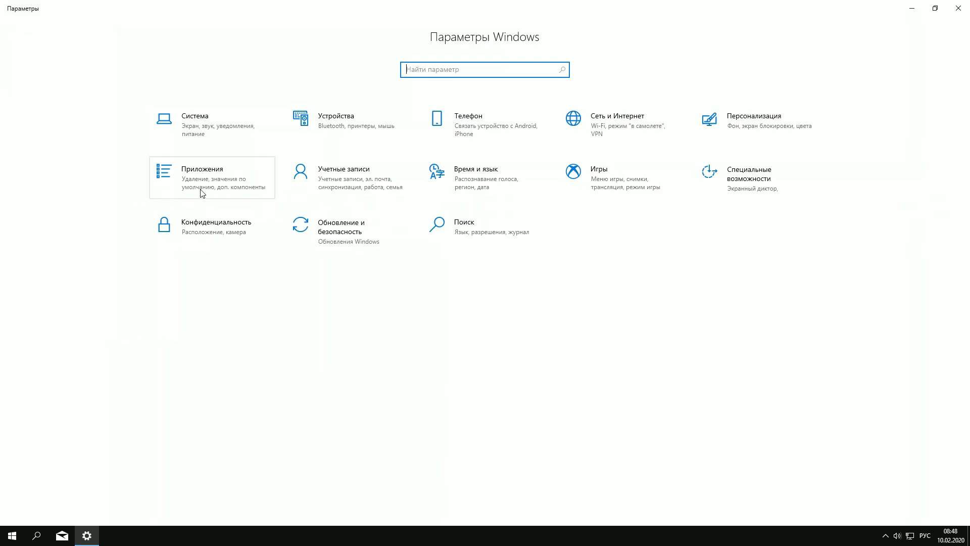
left_click(248, 167)
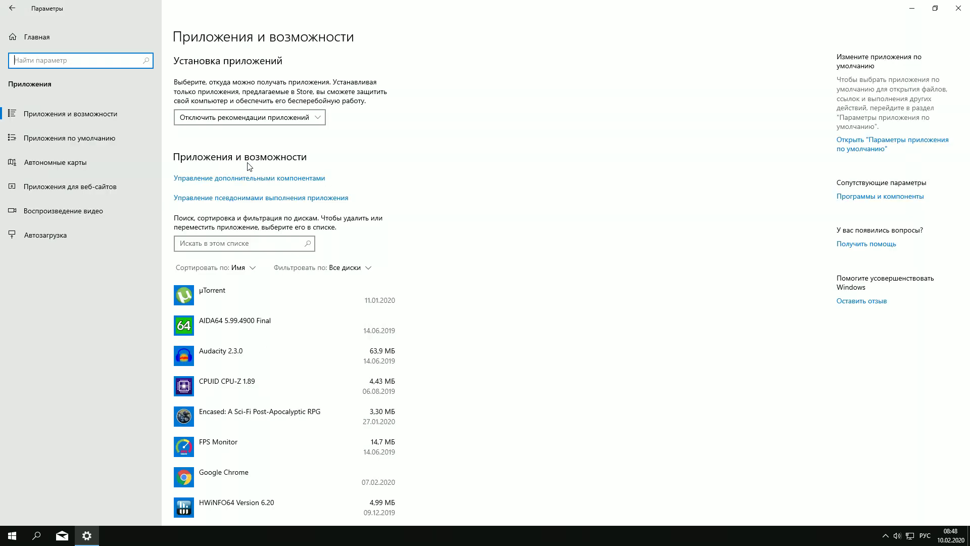
Step: Delete all downloaded offline maps in Автономные карты and turn off automatic map updates
left_click(71, 159)
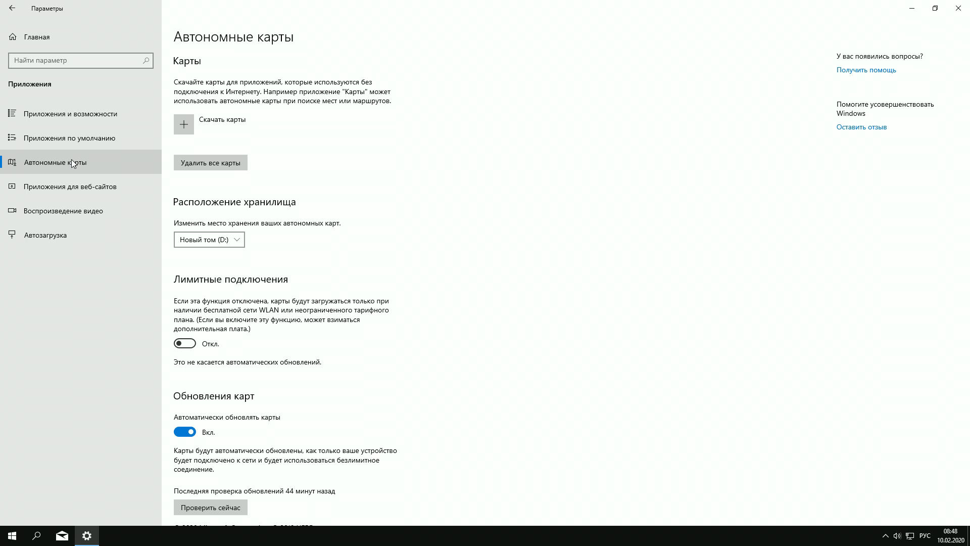
left_click(233, 166)
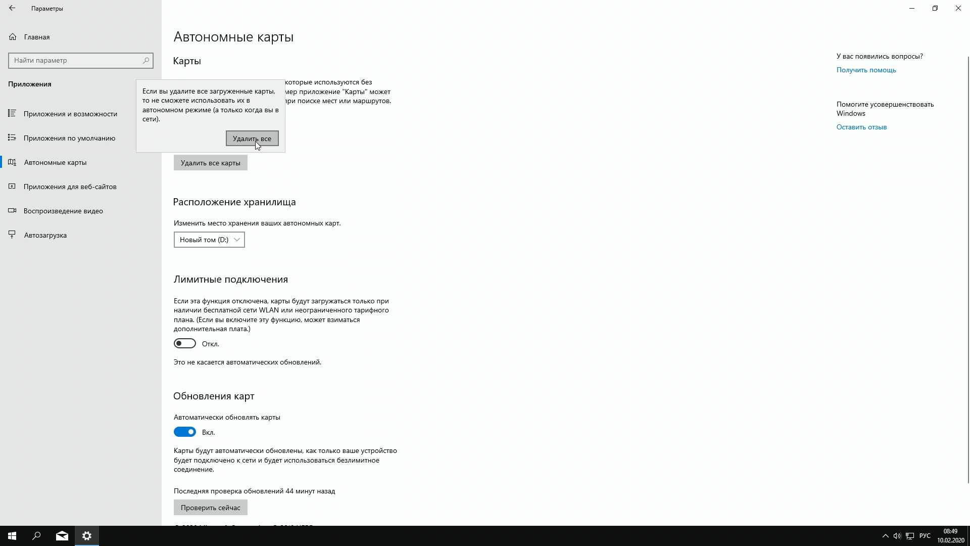
left_click(256, 141)
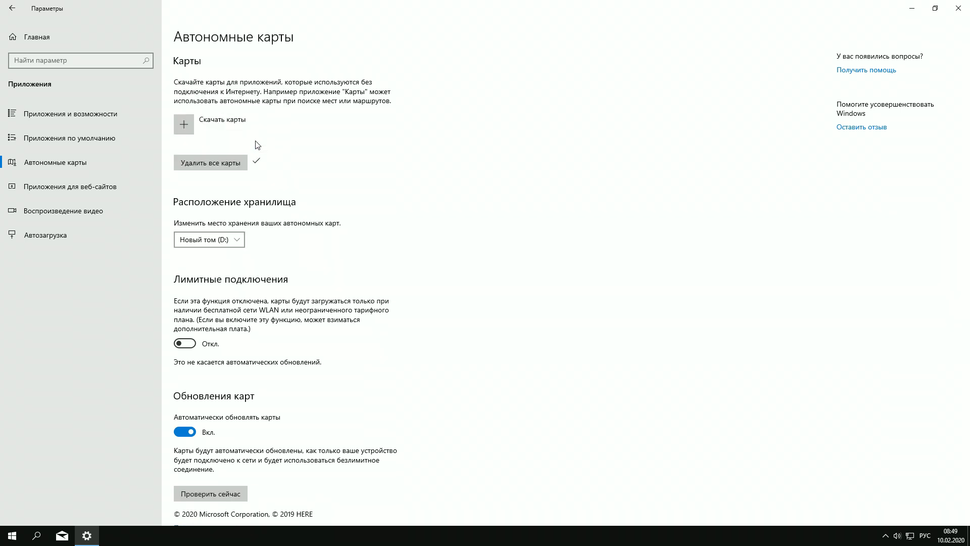
scroll(264, 188, "down", 1)
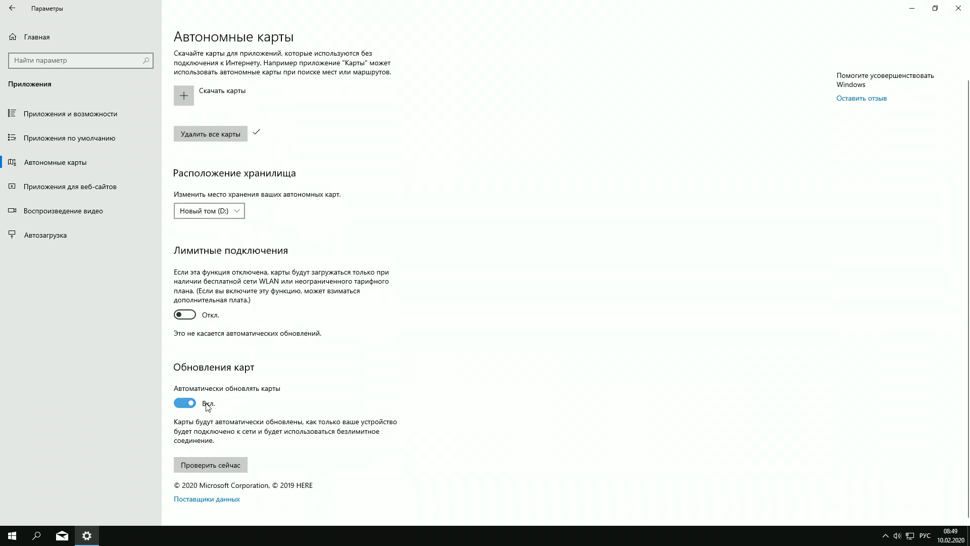
left_click(182, 403)
Step: Check which apps are enabled in Автозагрузка, return to the Settings home page, and open the Система category
left_click(76, 232)
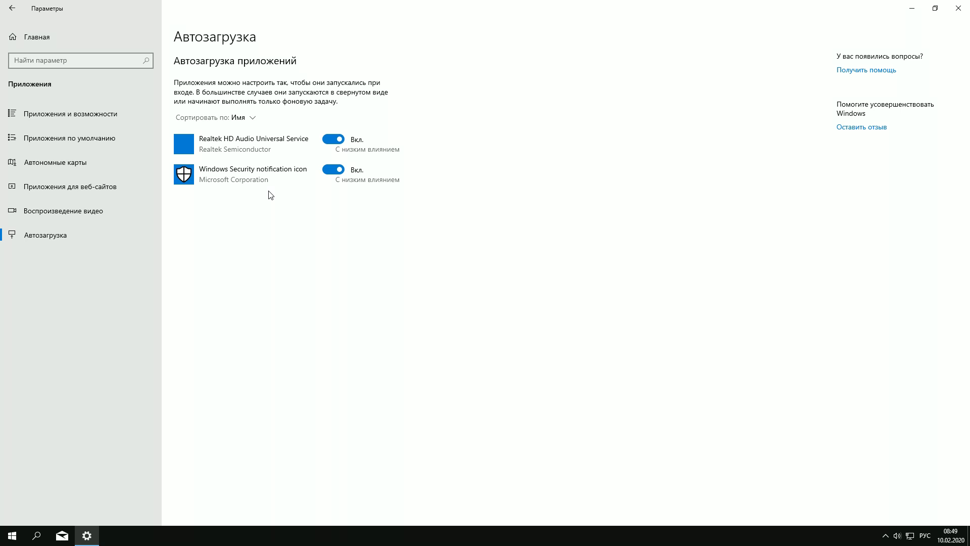
left_click(10, 12)
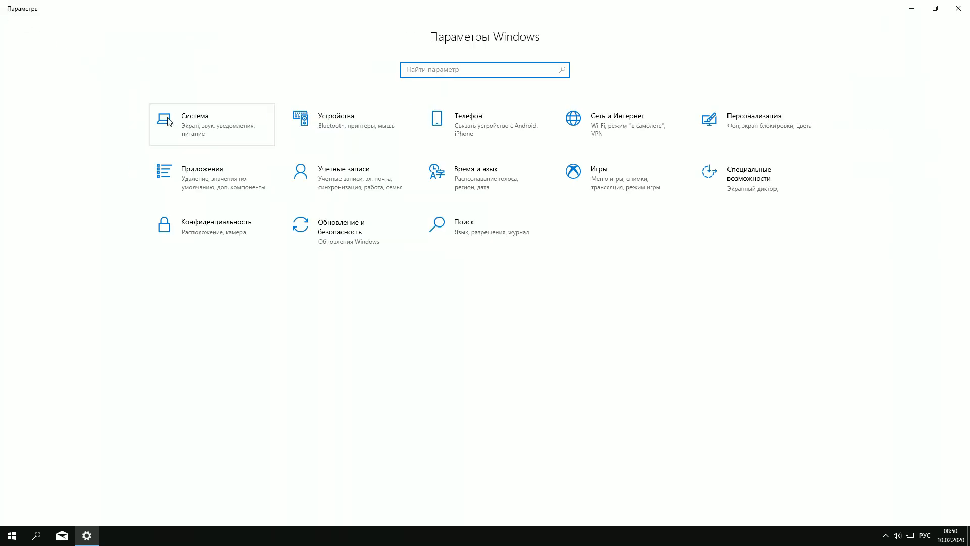
left_click(235, 122)
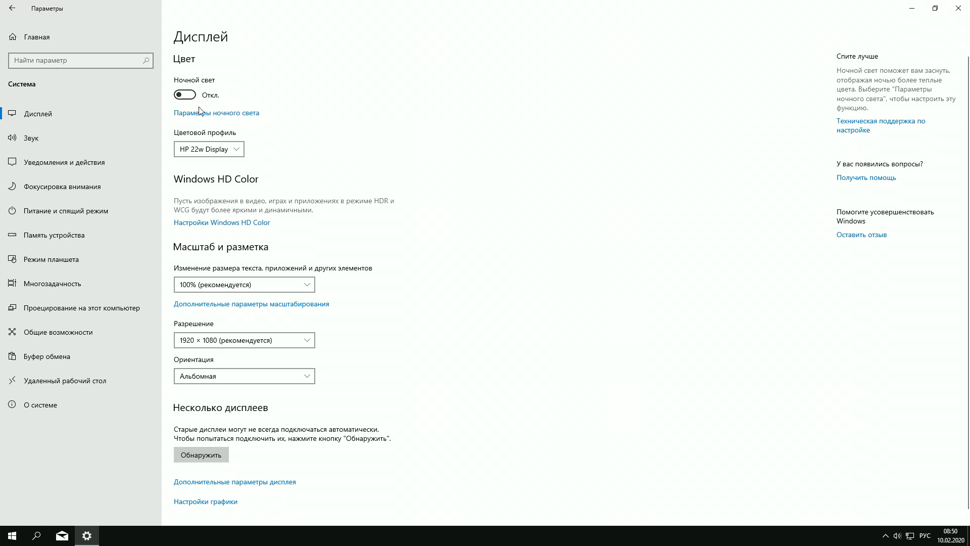
Step: Shift the night light colour temperature slightly cooler, try the night light schedule and switch it back off, and return to Дисплей
left_click(241, 118)
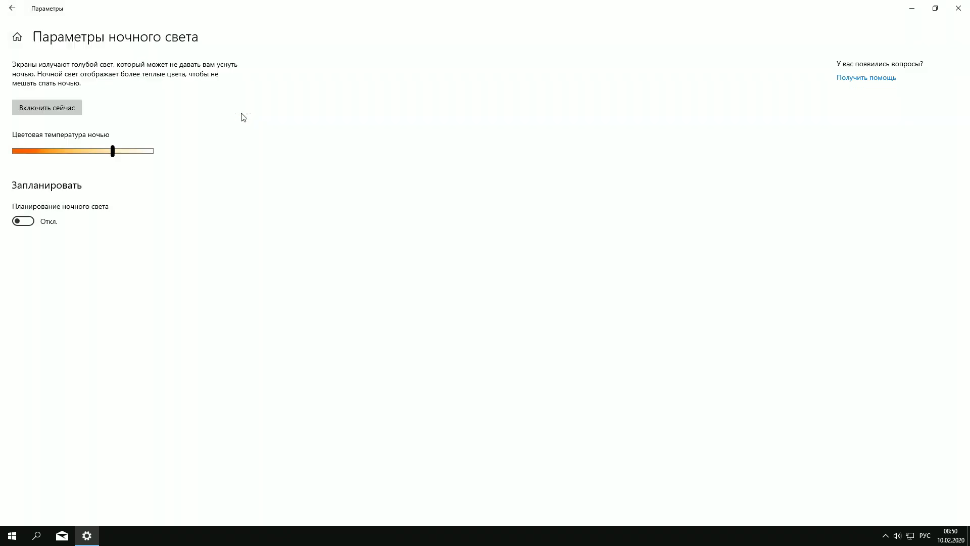
mouse_move(113, 155)
left_mouse_down()
mouse_move(141, 153)
mouse_move(73, 153)
mouse_move(138, 153)
mouse_move(97, 153)
mouse_move(126, 154)
left_mouse_up()
left_click(28, 223)
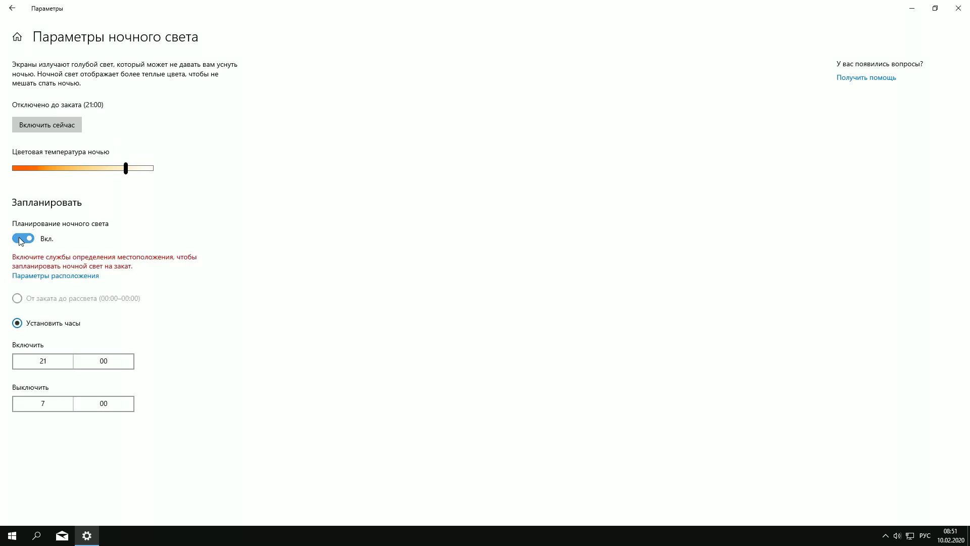
left_click(19, 241)
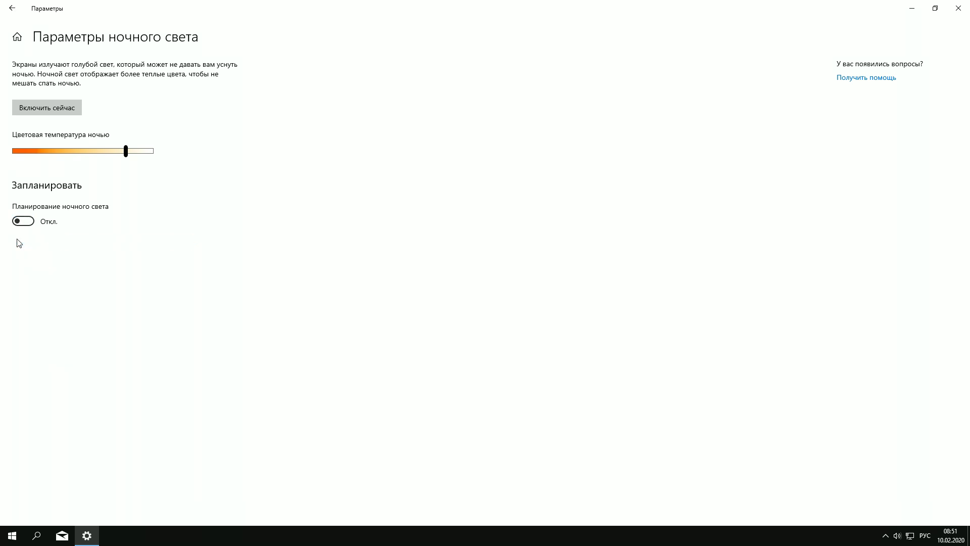
left_click(16, 14)
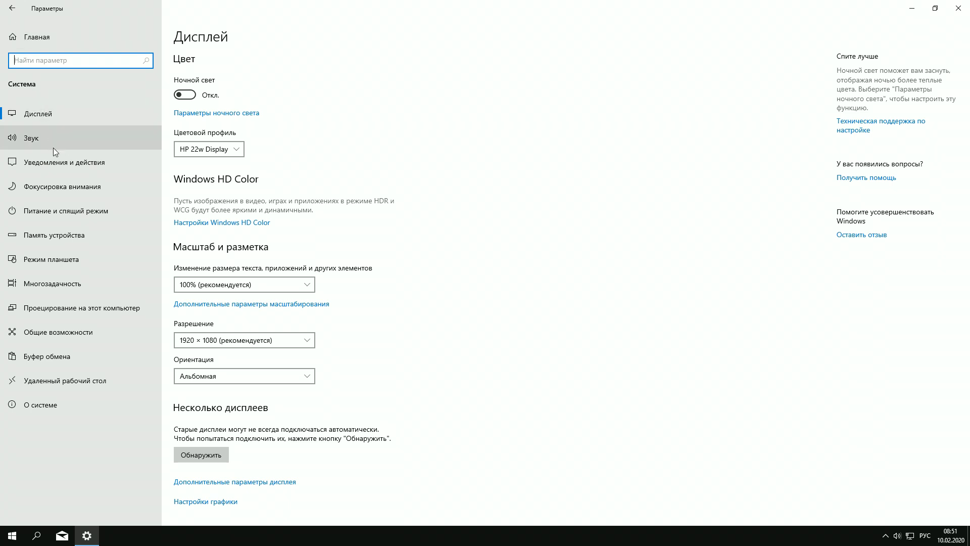
Step: Turn off all the quick actions in Уведомления и действия, from Все параметры to Режим планшета, and return to the notifications page
left_click(106, 162)
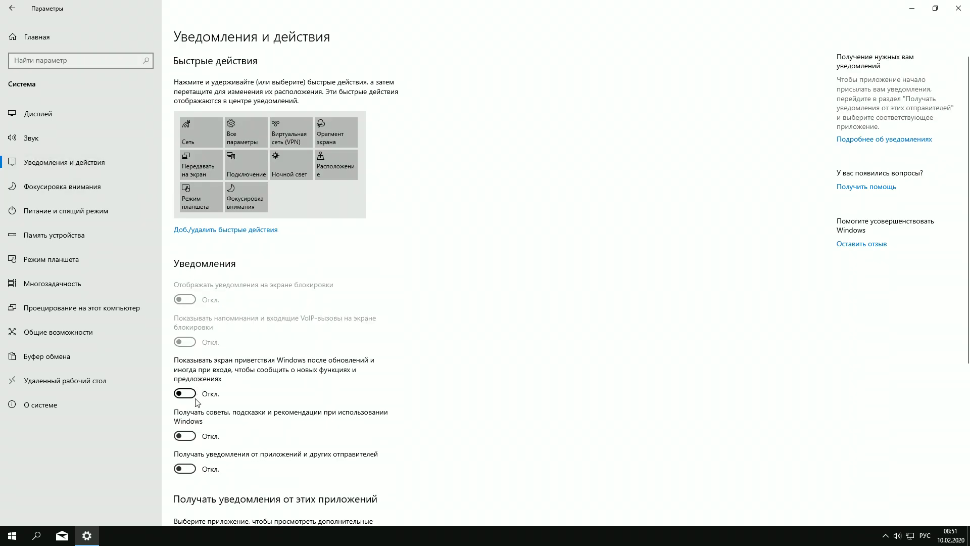
scroll(191, 447, "down", 4)
scroll(201, 280, "up", 4)
left_click(221, 231)
left_click(171, 273)
left_click(171, 250)
left_click(172, 226)
left_click(172, 204)
left_click(171, 180)
left_click(171, 110)
left_click(168, 133)
left_click(166, 155)
left_click(167, 90)
left_click(167, 64)
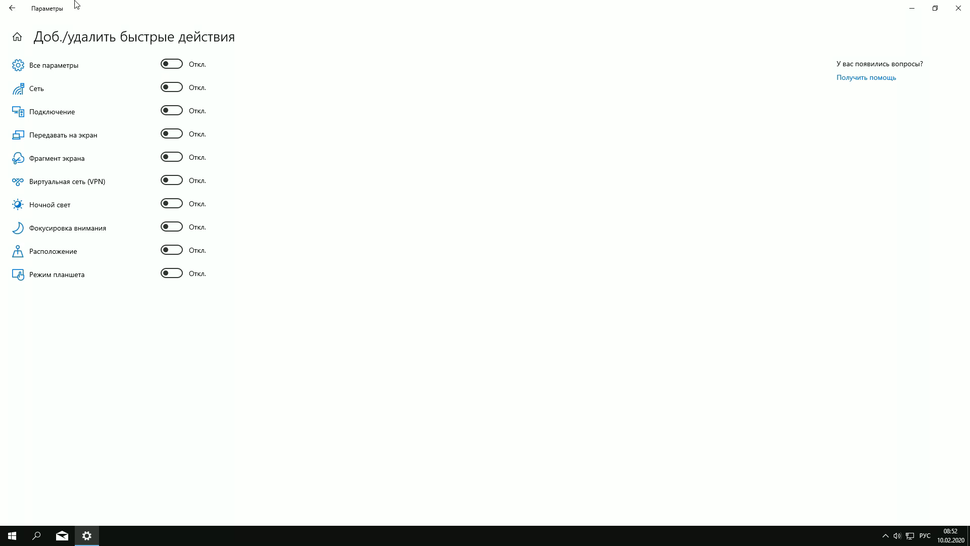
left_click(12, 8)
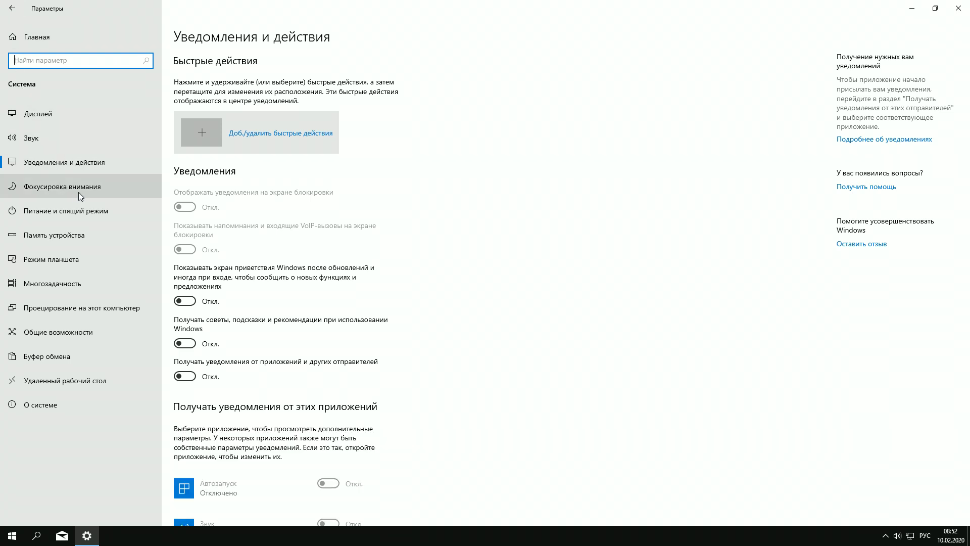
Step: In Фокусировка внимания, turn off the automatic rules for screen duplication and gaming, and disable the missed-notification summary
left_click(105, 187)
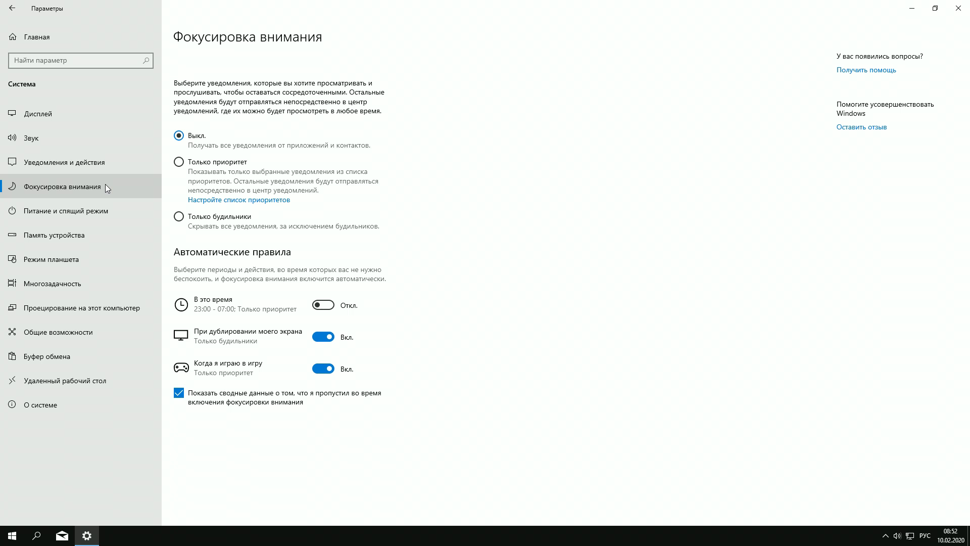
left_click(319, 339)
left_click(323, 369)
left_click(180, 396)
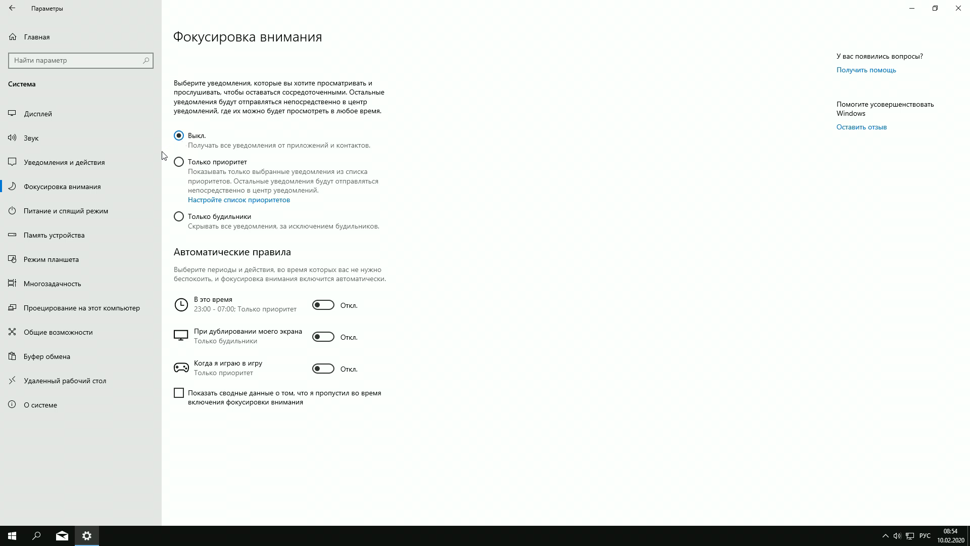
Step: Review the power and sleep settings, the temporary file cleanup list and new content save locations under Память устройства, and the Режим планшета settings
left_click(50, 213)
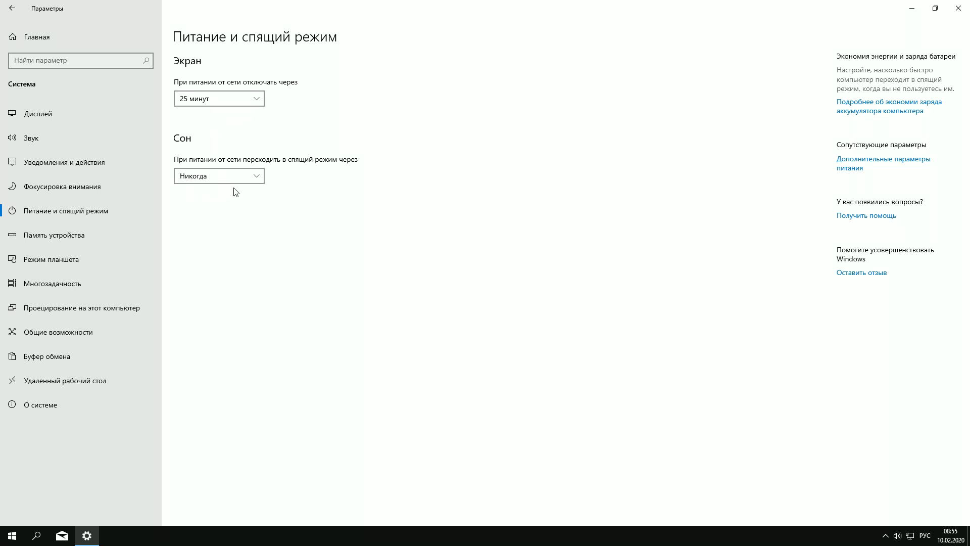
left_click(54, 237)
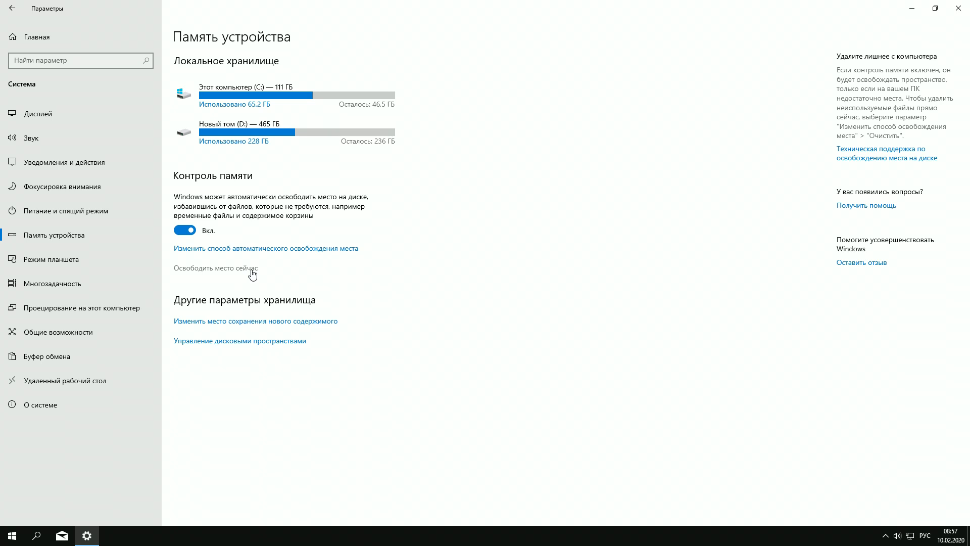
left_click(251, 270)
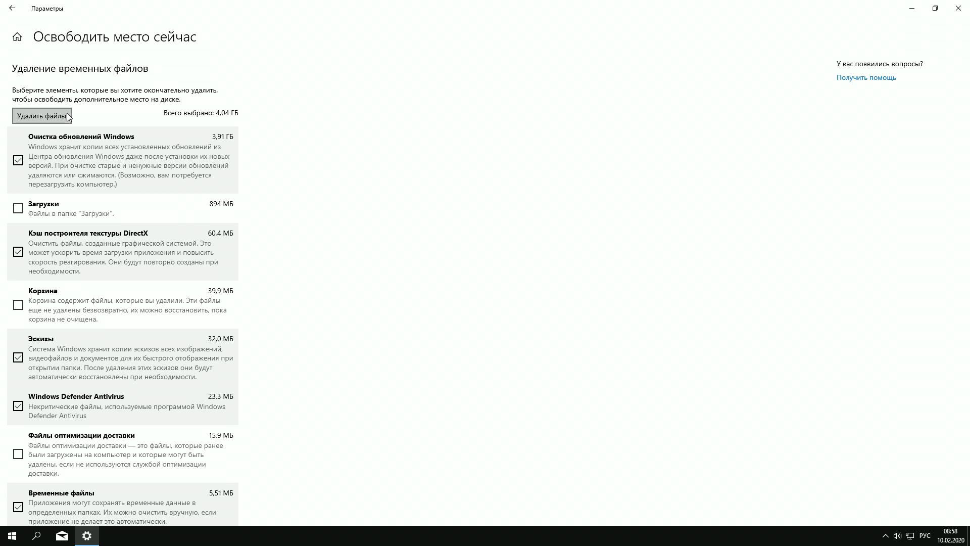
left_click(17, 10)
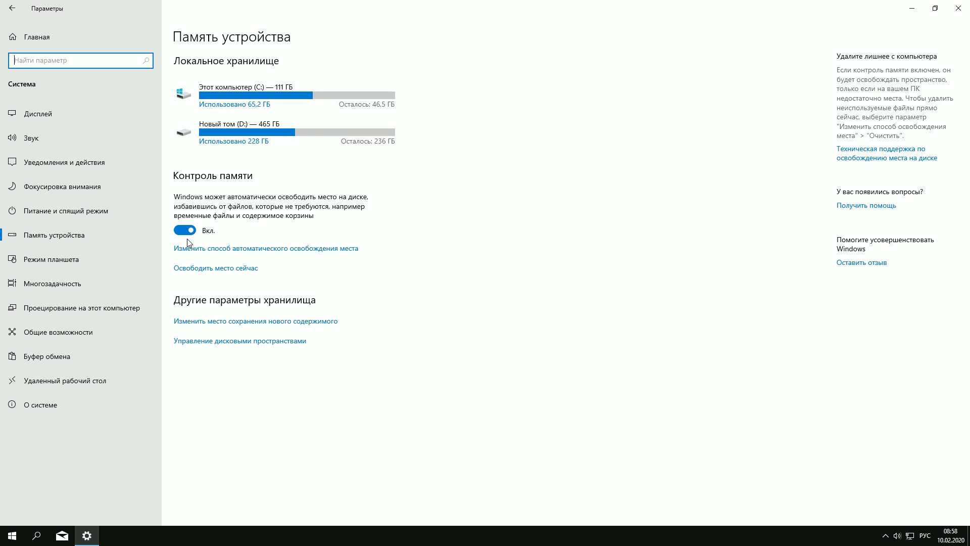
left_click(294, 326)
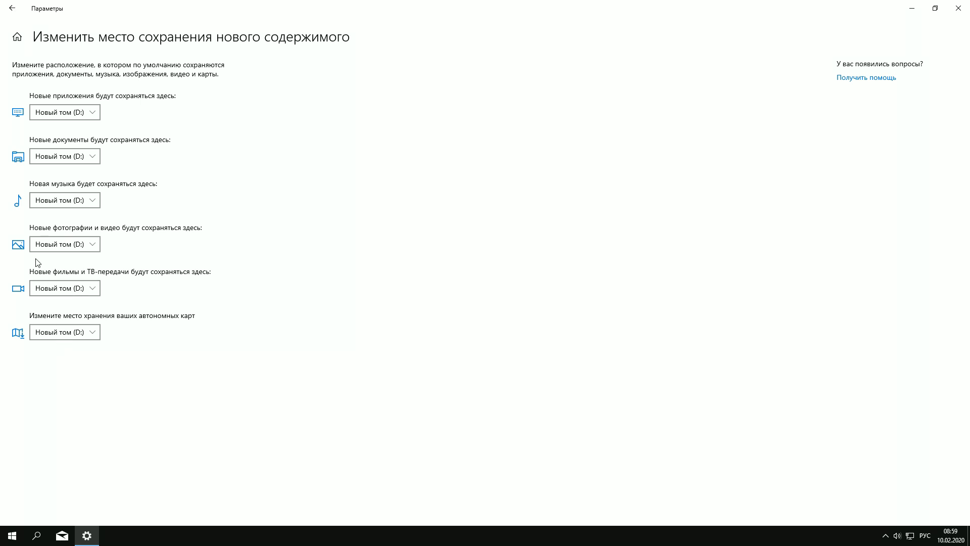
left_click(9, 11)
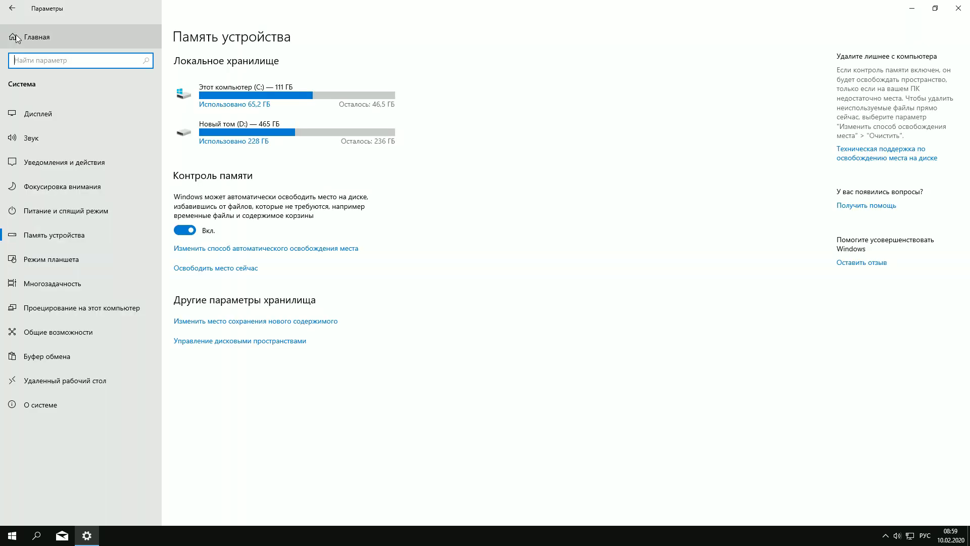
left_click(83, 263)
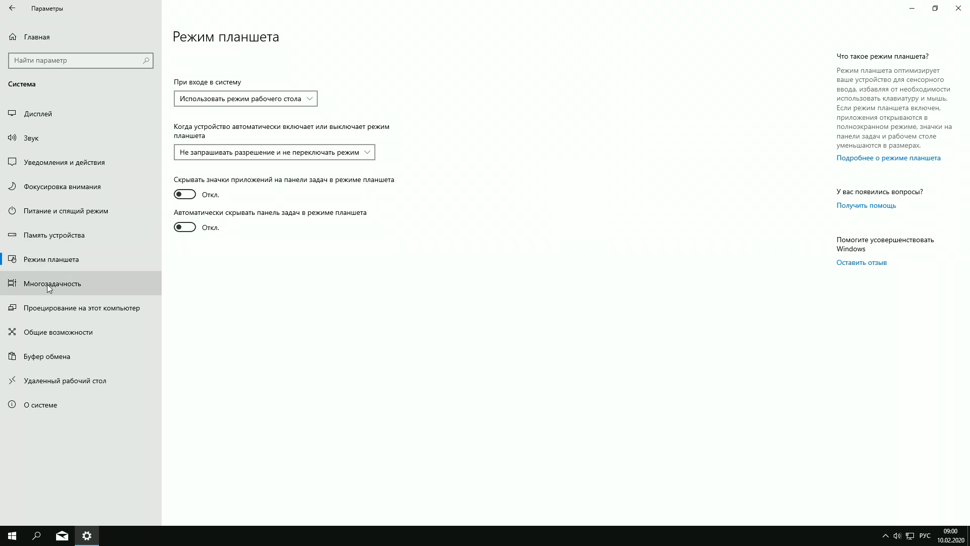
Step: Demonstrate the Многозадачность snapping options by docking Settings and Этот компьютер side by side, close the Explorer window, and maximize Settings again
left_click(92, 284)
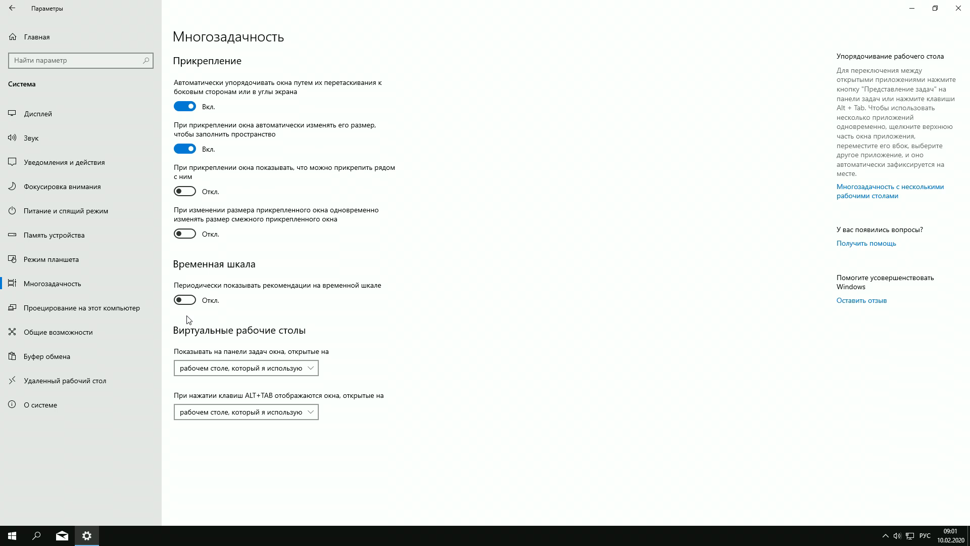
left_click(935, 8)
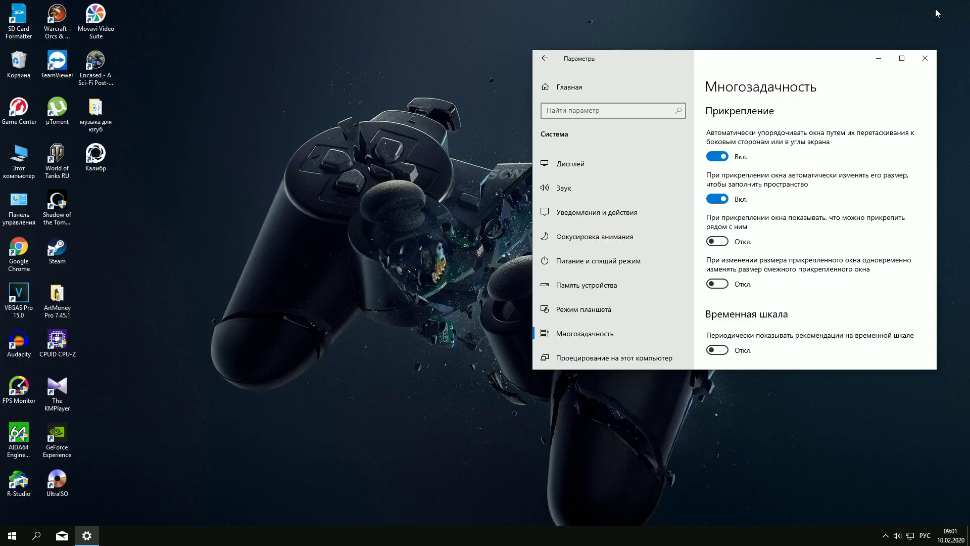
left_click_drag(753, 60, 968, 92)
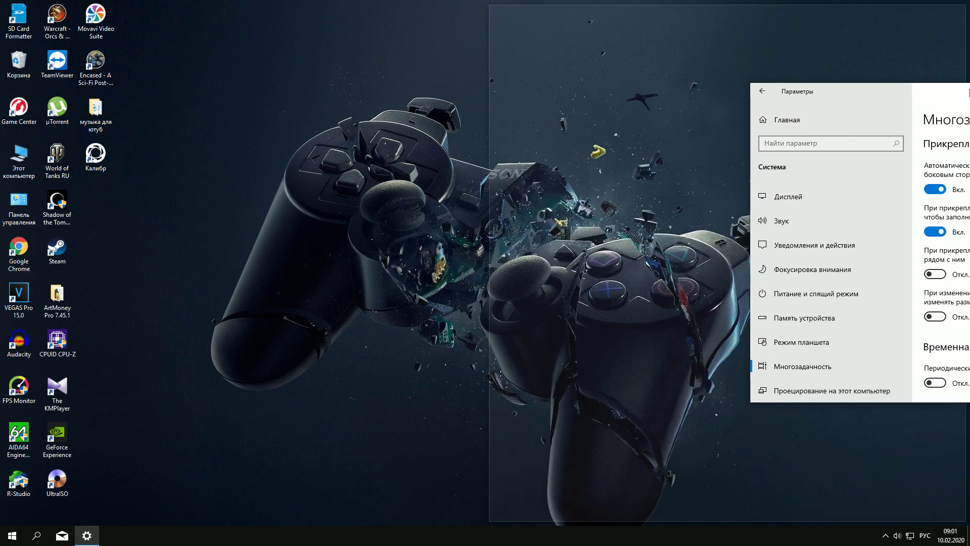
left_click_drag(969, 93, 966, 89)
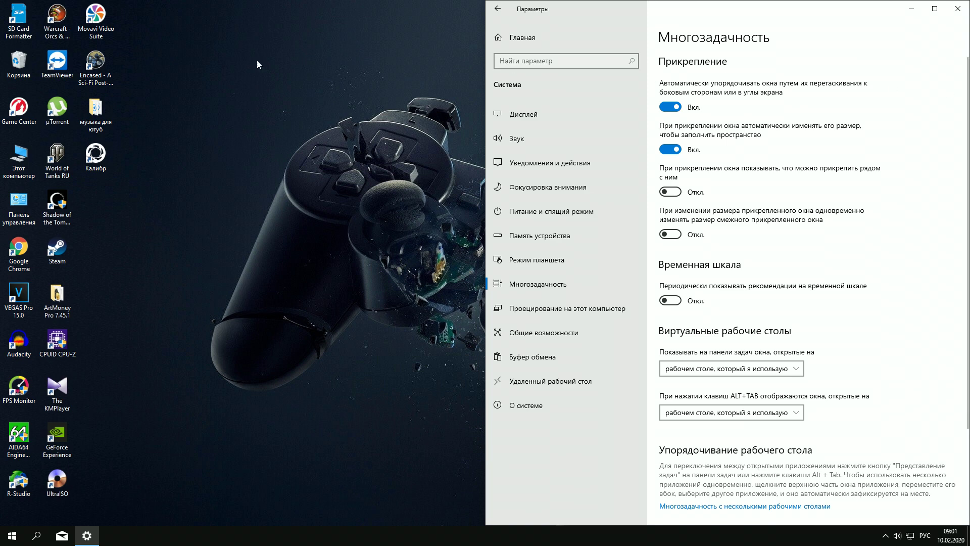
double_click(23, 161)
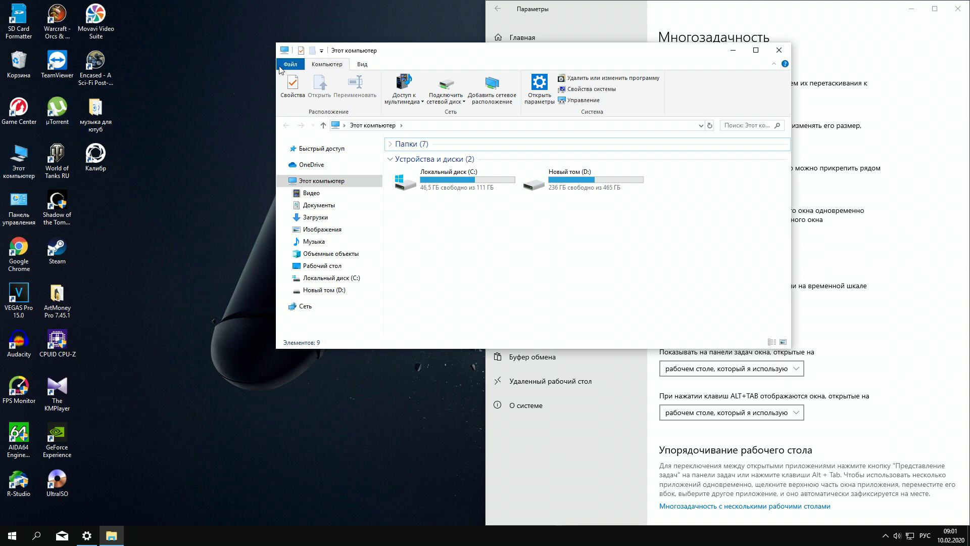
left_click_drag(560, 53, 2, 135)
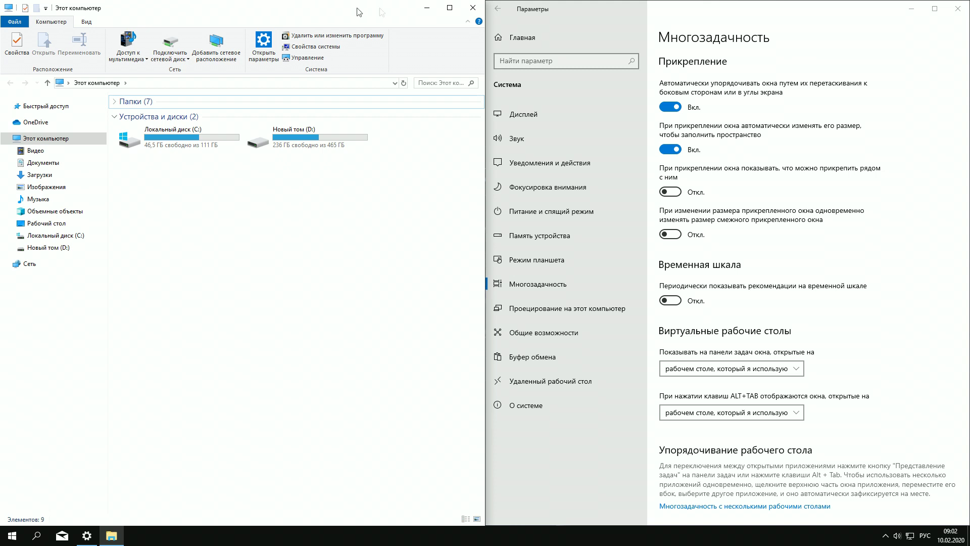
left_click(473, 7)
left_click(933, 9)
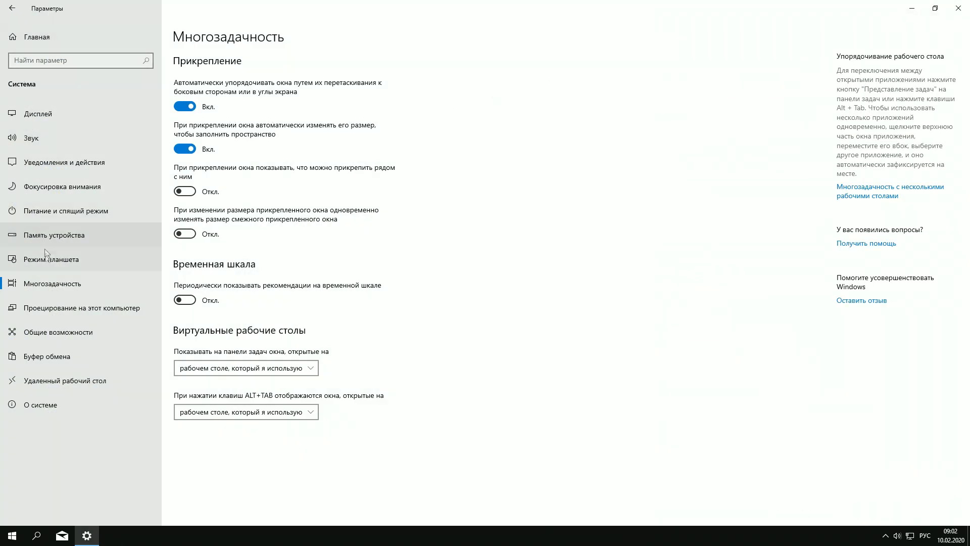
Step: Review the projection, Общие возможности, Буфер обмена and Удаленный рабочий стол settings, and return to the Settings home page
left_click(135, 315)
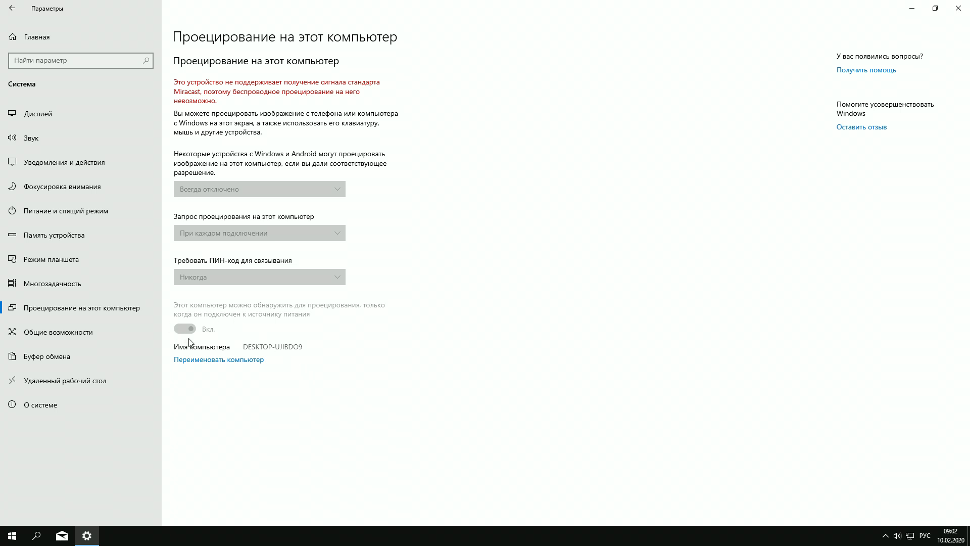
left_click(96, 332)
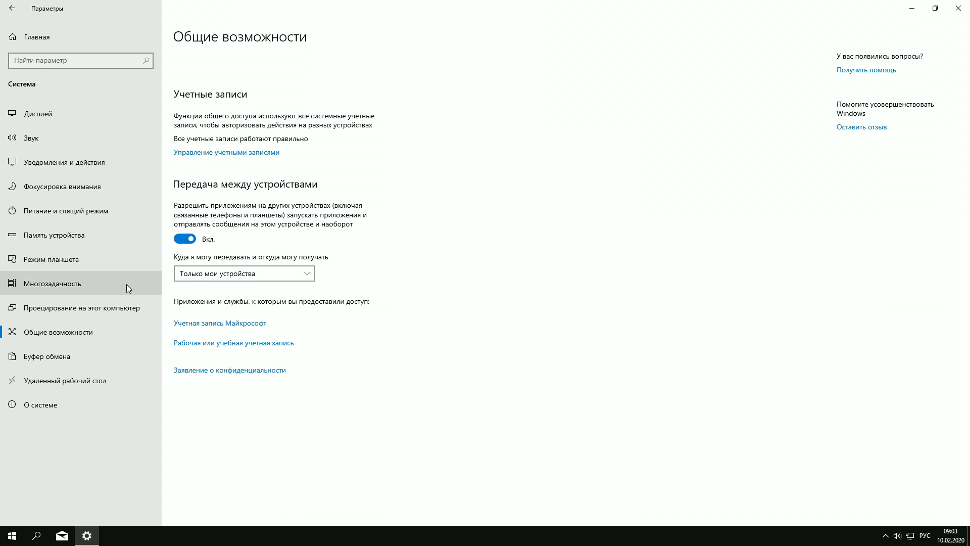
left_click(78, 356)
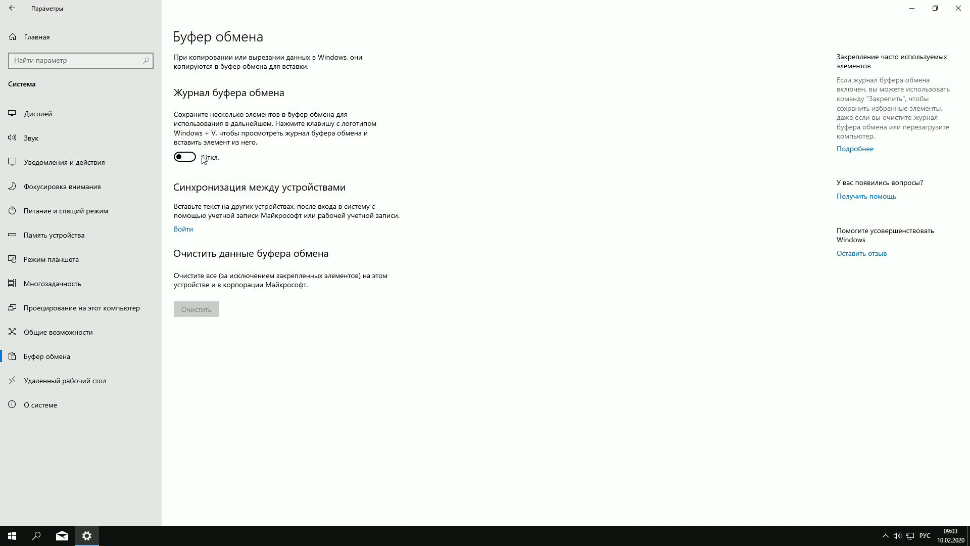
left_click(112, 384)
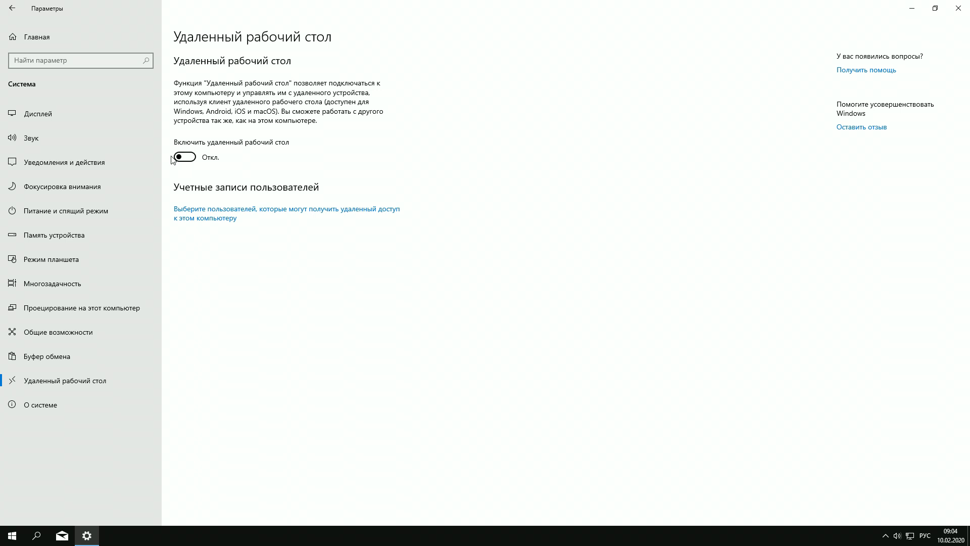
left_click(13, 8)
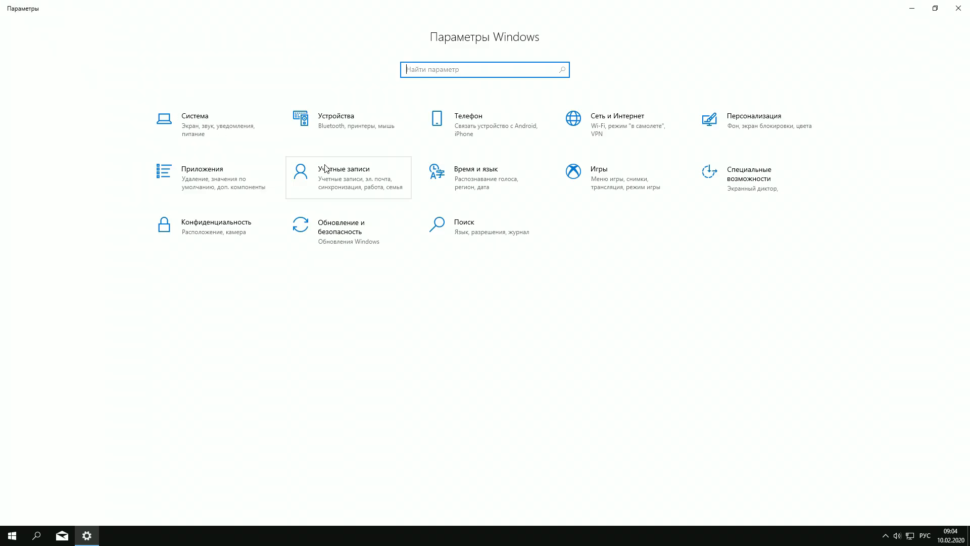
Step: Under Игры, open the Игровой режим settings and switch Режим игры off and back on
left_click(623, 173)
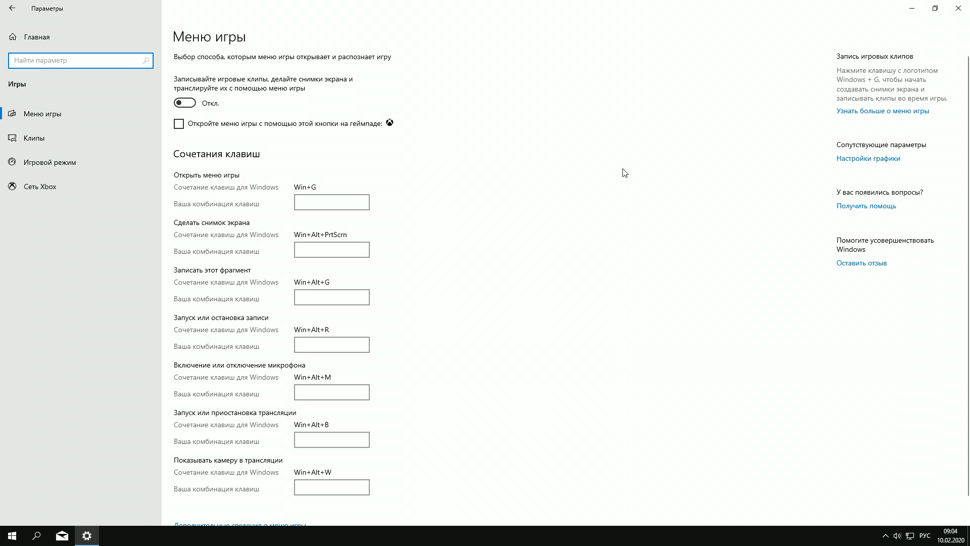
left_click(60, 163)
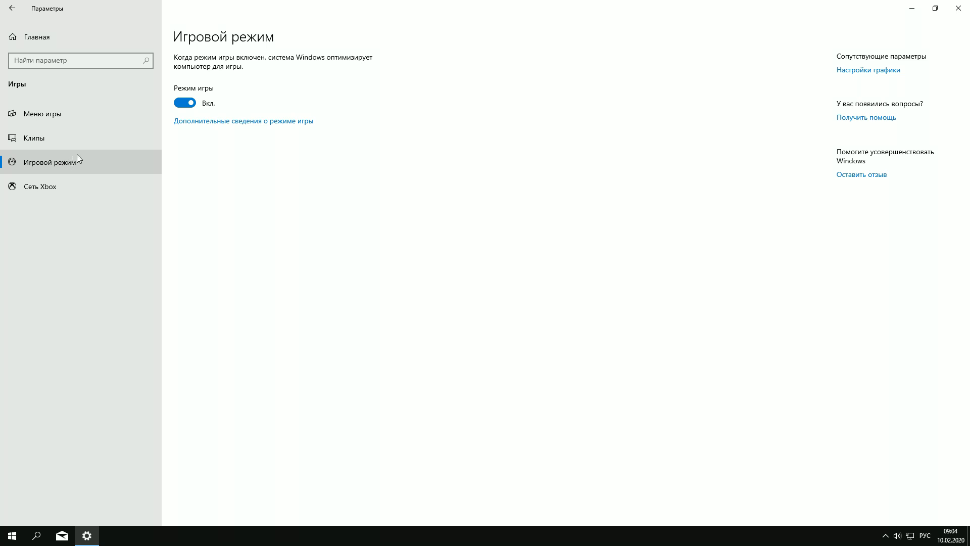
left_click(183, 103)
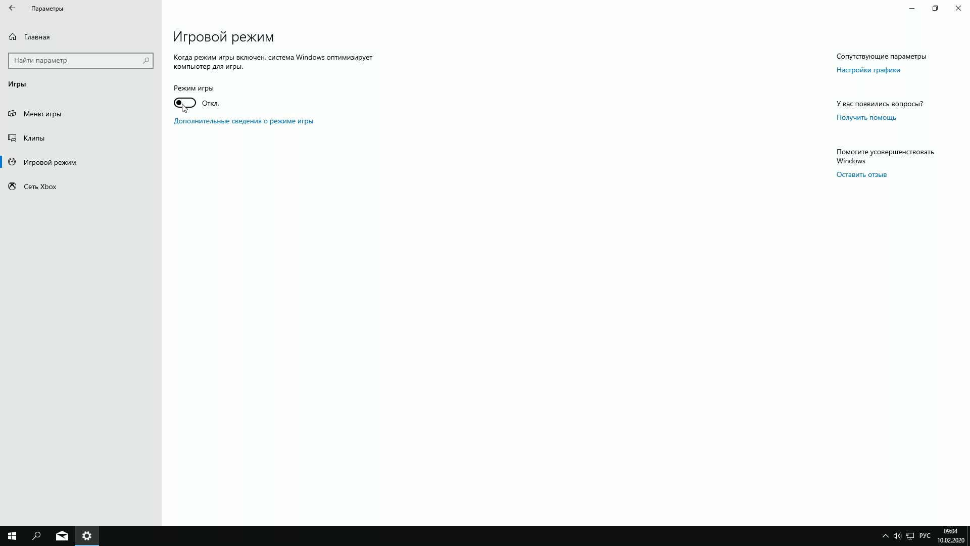
left_click(192, 102)
Step: Review the Клипы and Меню игры settings, and return to the Settings home page
left_click(50, 142)
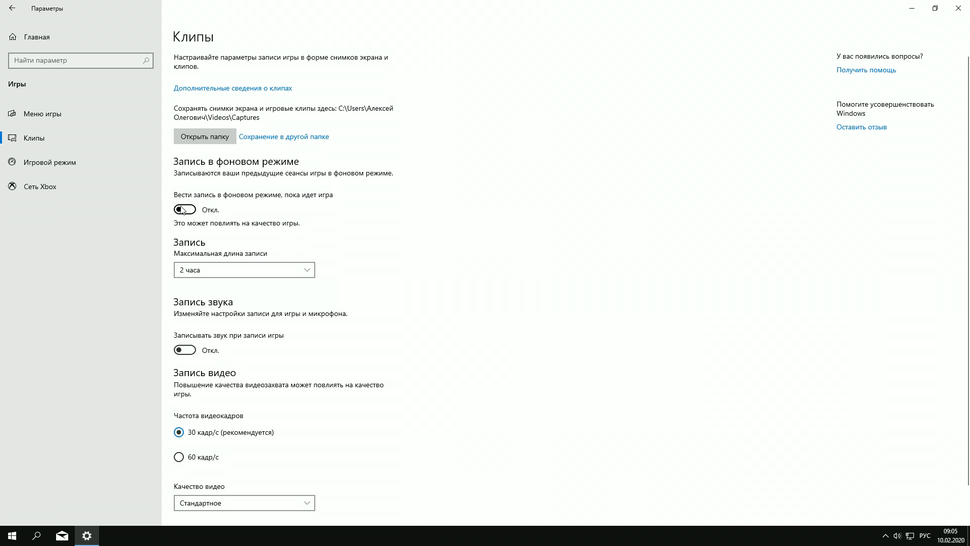
left_click(59, 114)
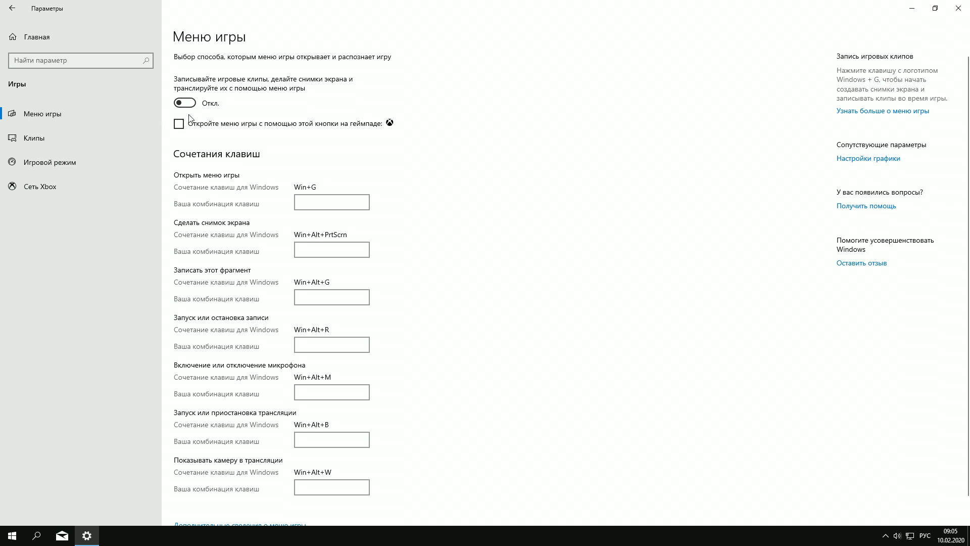
left_click(95, 40)
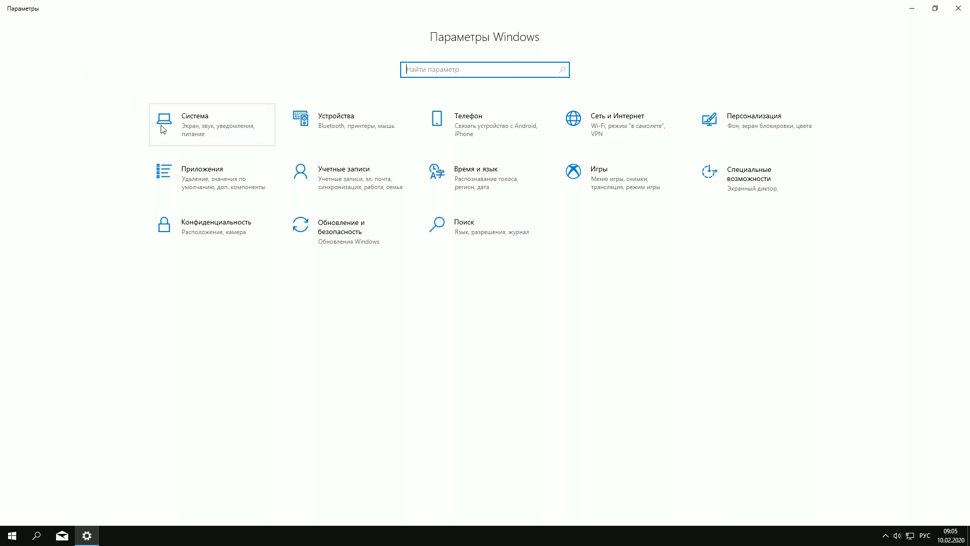
Step: In the Специальные возможности keyboard settings, disable the key-shortcut activation of sticky keys, toggle-key sounds and filter keys
left_click(771, 177)
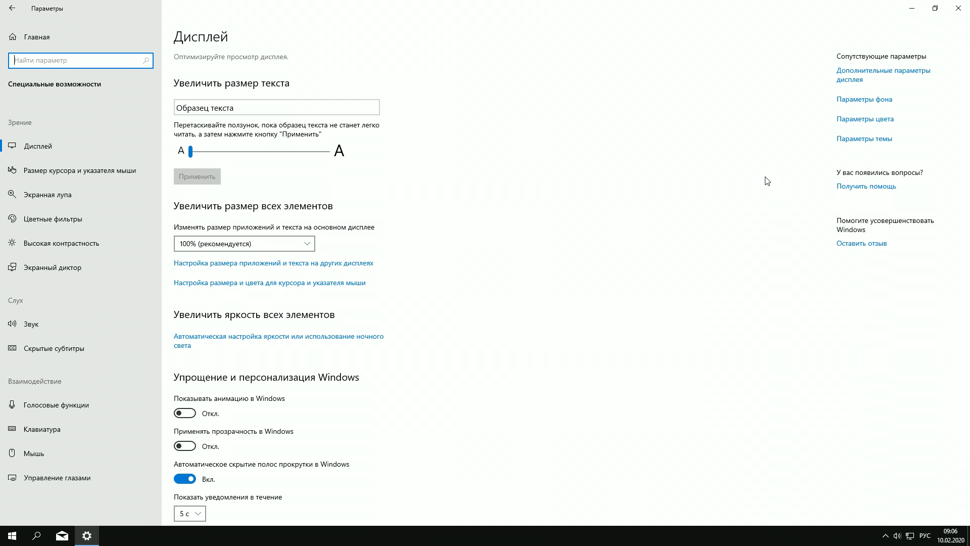
left_click(93, 405)
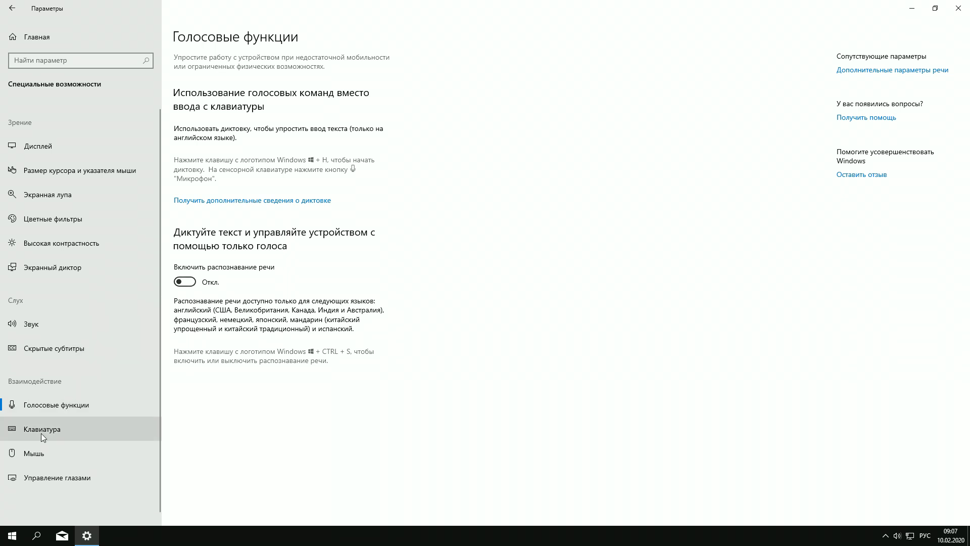
left_click(68, 429)
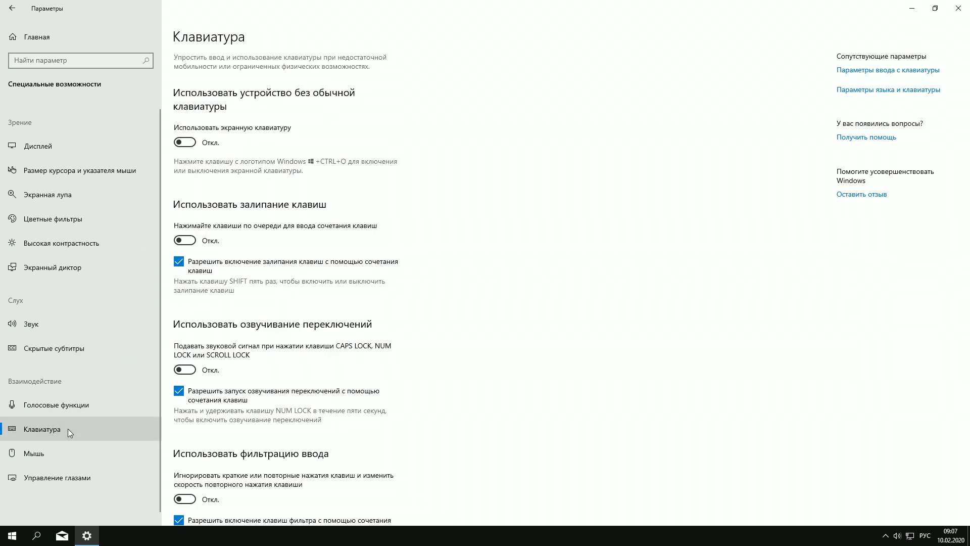
left_click(179, 261)
left_click(179, 390)
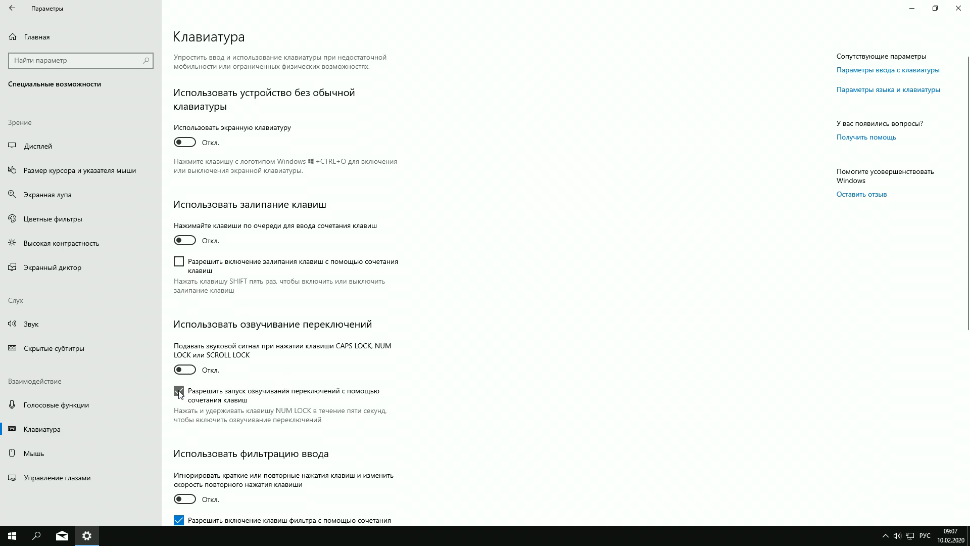
scroll(262, 395, "down", 3)
scroll(223, 344, "down", 1)
left_click(178, 283)
Step: Under Упростить набор текста, disable the warning and sound signal, check the Мышь accessibility options, and return to the Settings home page
scroll(238, 323, "down", 2)
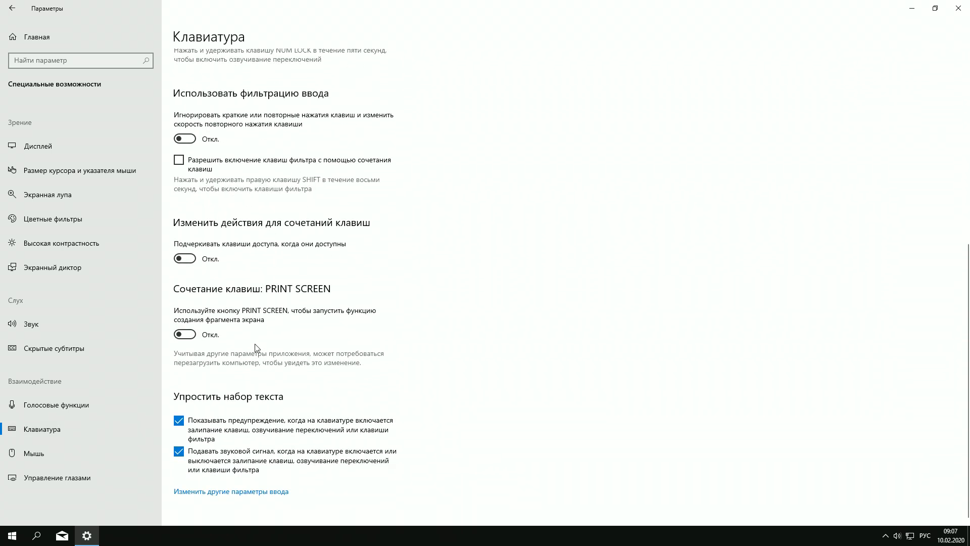
left_click(179, 421)
left_click(179, 452)
scroll(216, 407, "up", 6)
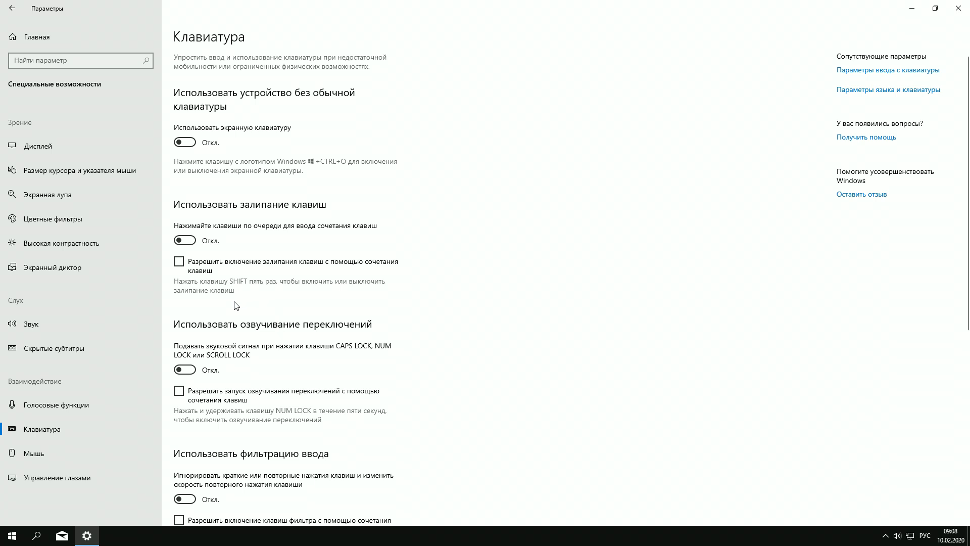
left_click(35, 453)
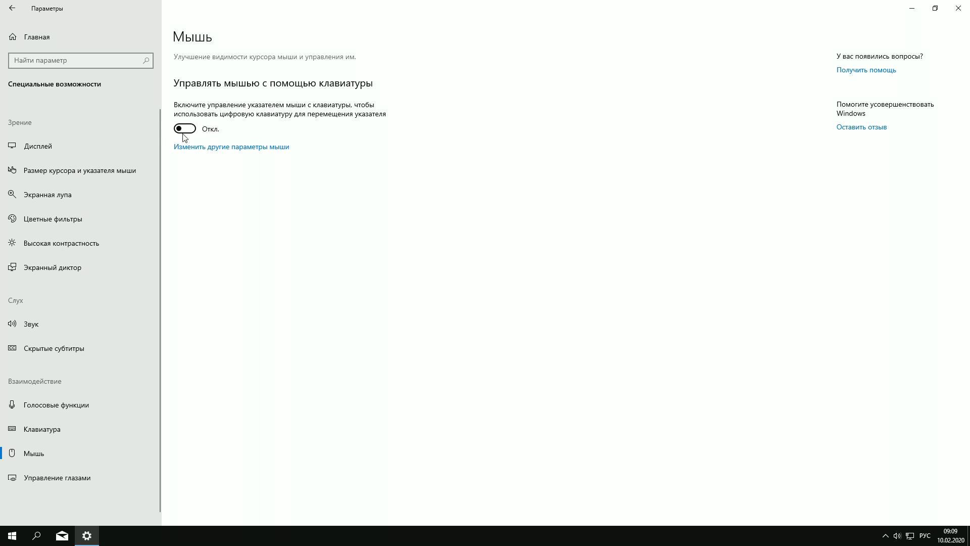
left_click(18, 12)
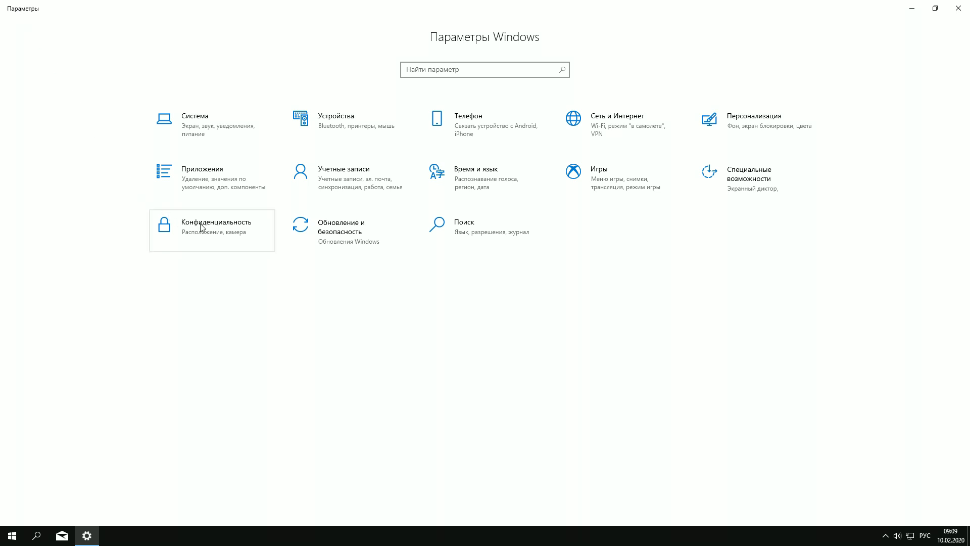
Step: Under Конфиденциальность, check the Общие and Голосовые функции settings, and turn off handwriting and typing personalization
left_click(257, 230)
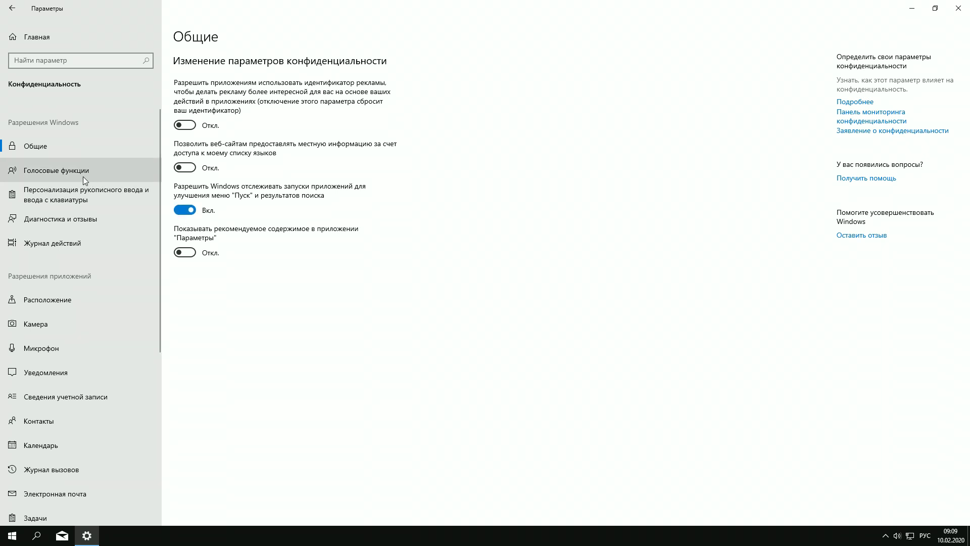
left_click(99, 171)
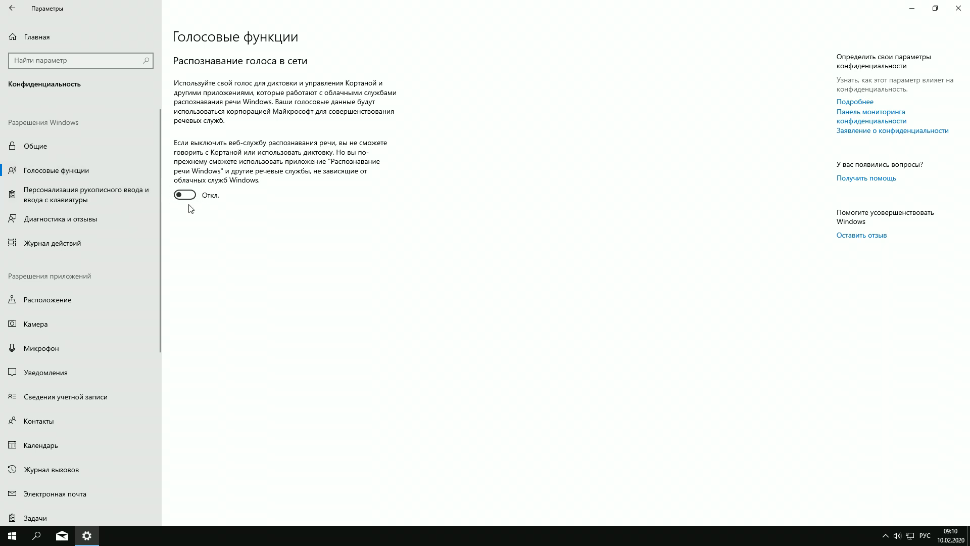
left_click(102, 199)
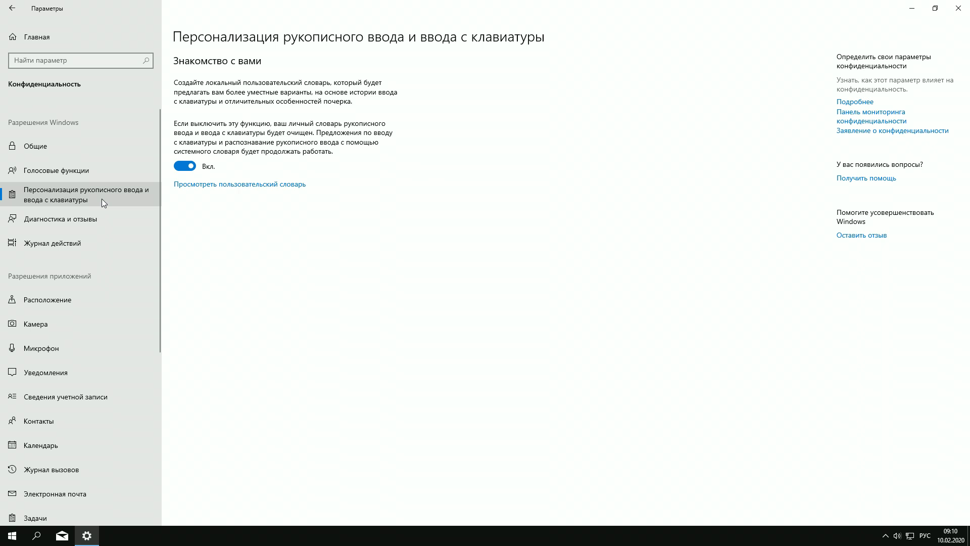
left_click(184, 166)
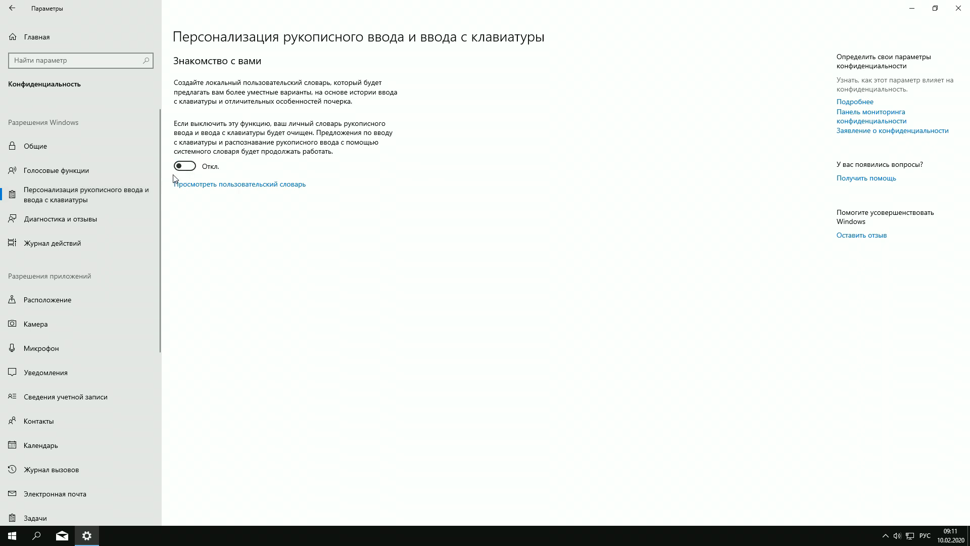
Step: In Диагностика и отзывы, review the diagnostic data options and set the feedback request frequency to Никогда
left_click(105, 218)
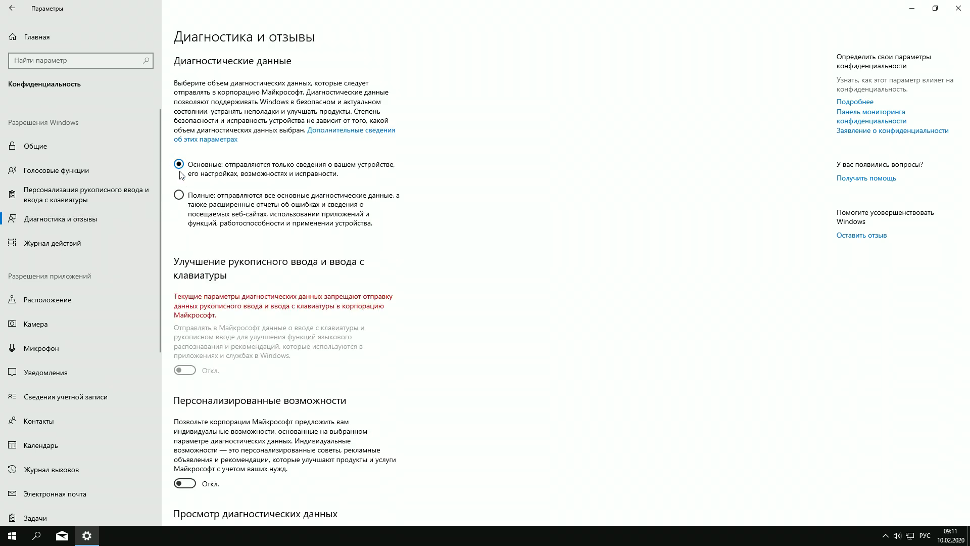
scroll(180, 173, "down", 8)
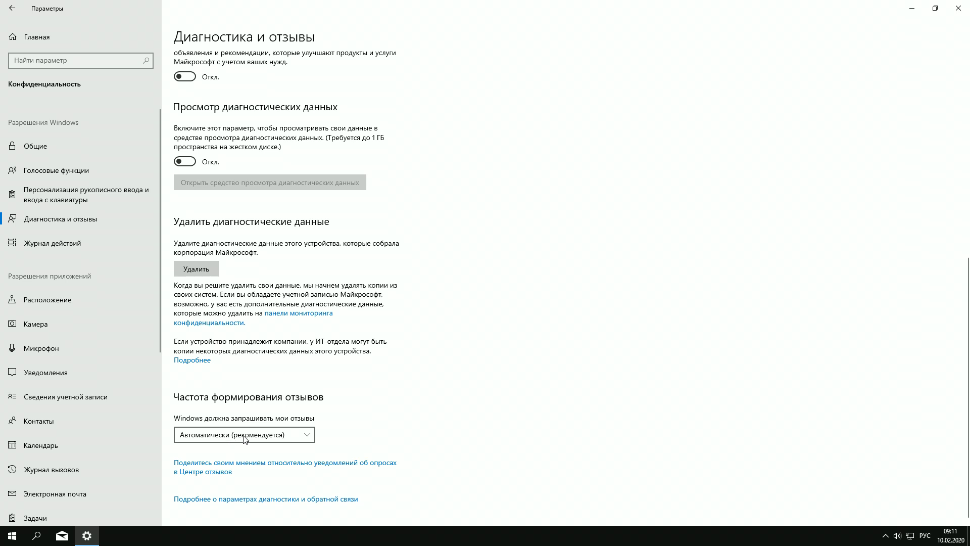
left_click(309, 439)
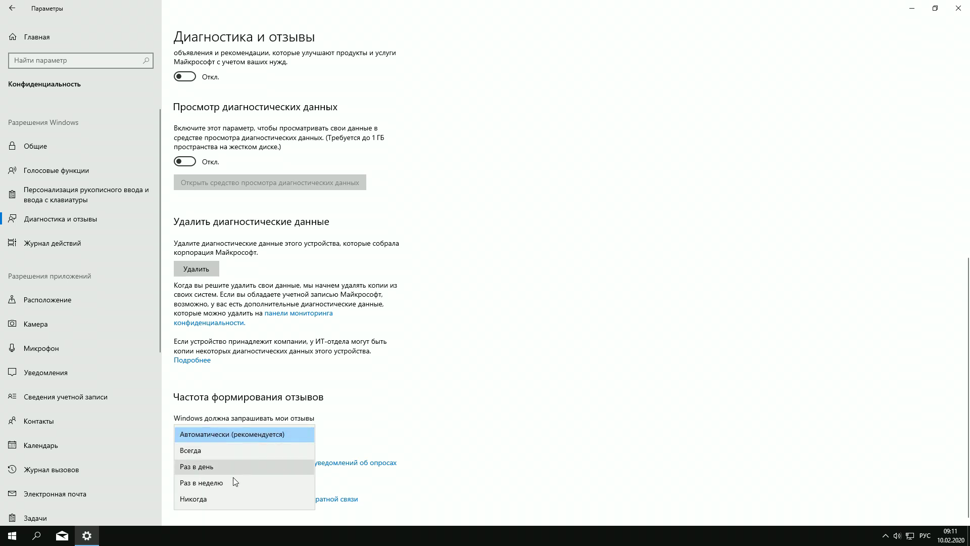
left_click(226, 497)
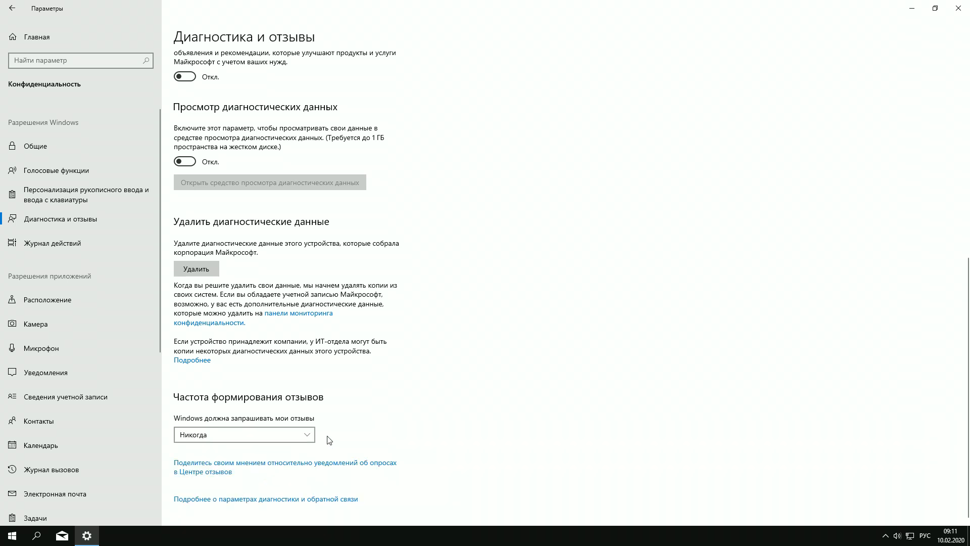
Step: Clear the account's activity history in Журнал действий
left_click(87, 241)
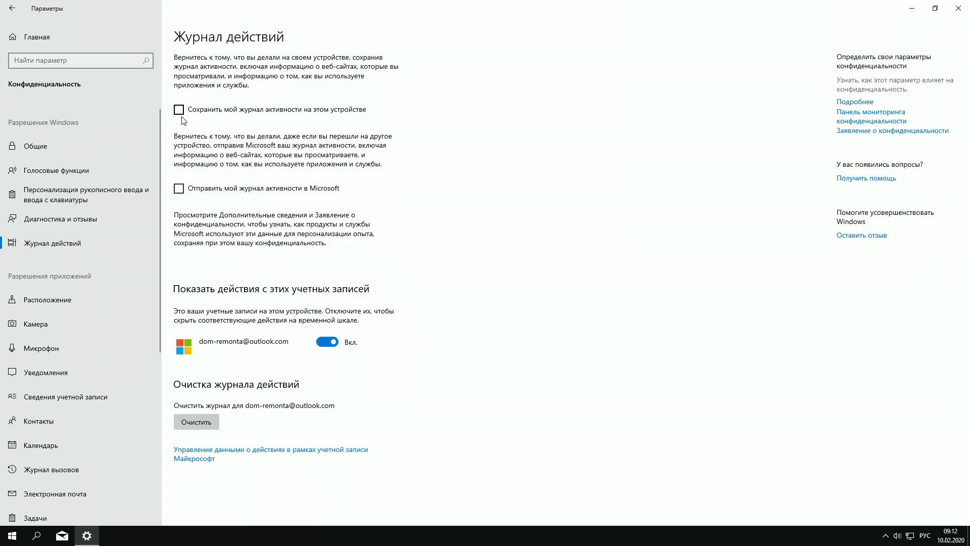
left_click(195, 422)
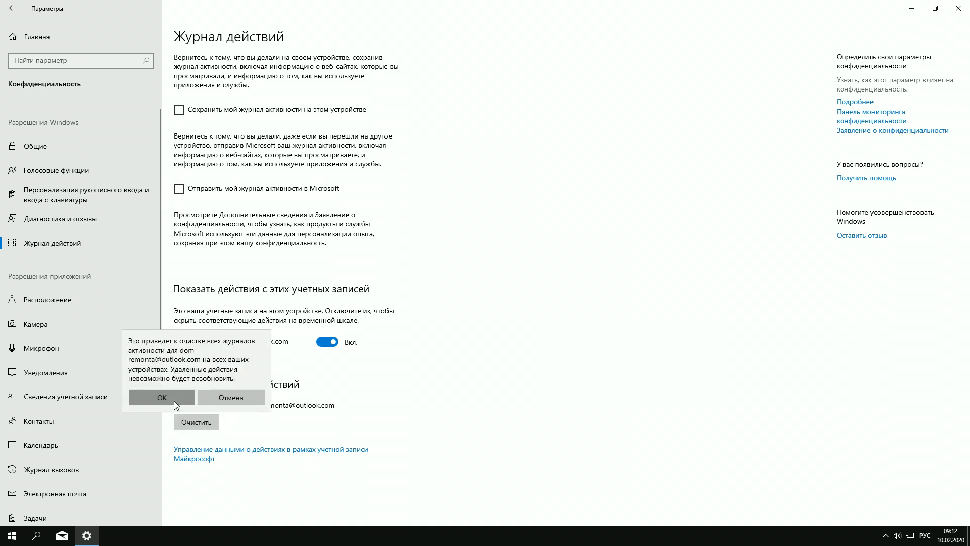
left_click(174, 401)
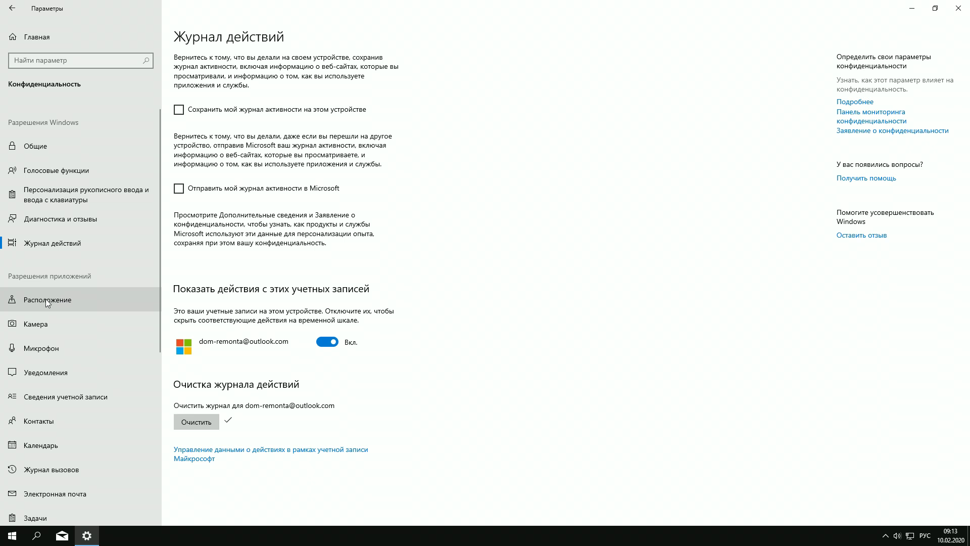
Step: Turn off location detection for this device in Расположение, and review the default location, location history and app permission options
left_click(83, 306)
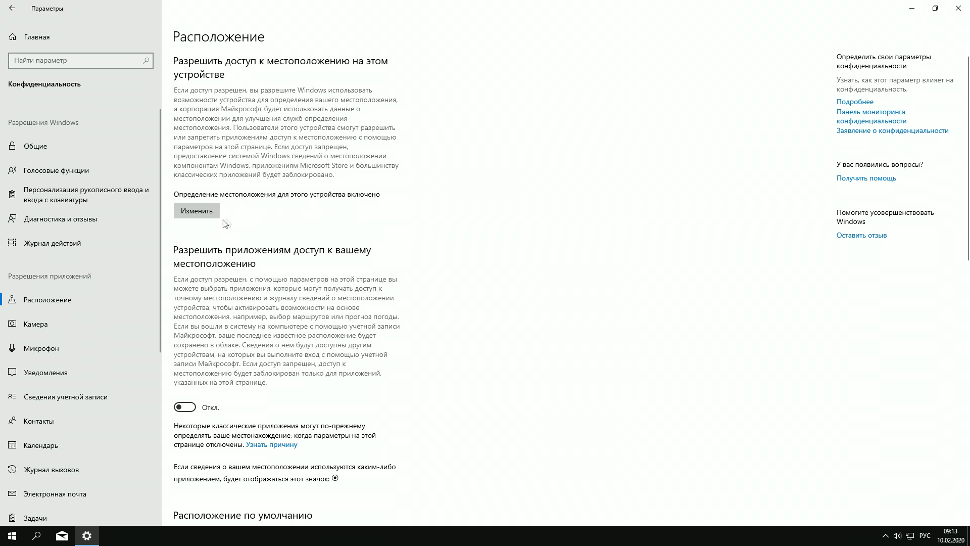
left_click(207, 215)
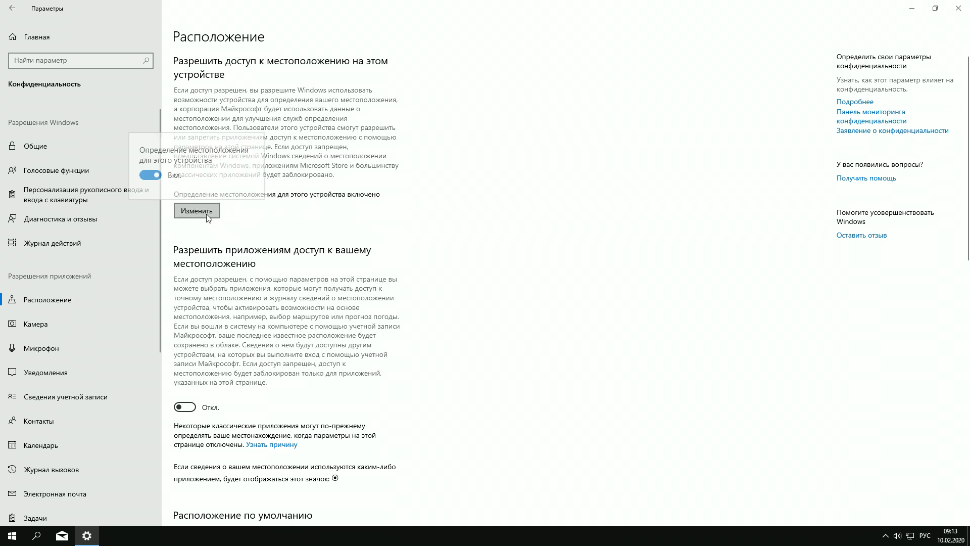
left_click(150, 175)
left_click(258, 216)
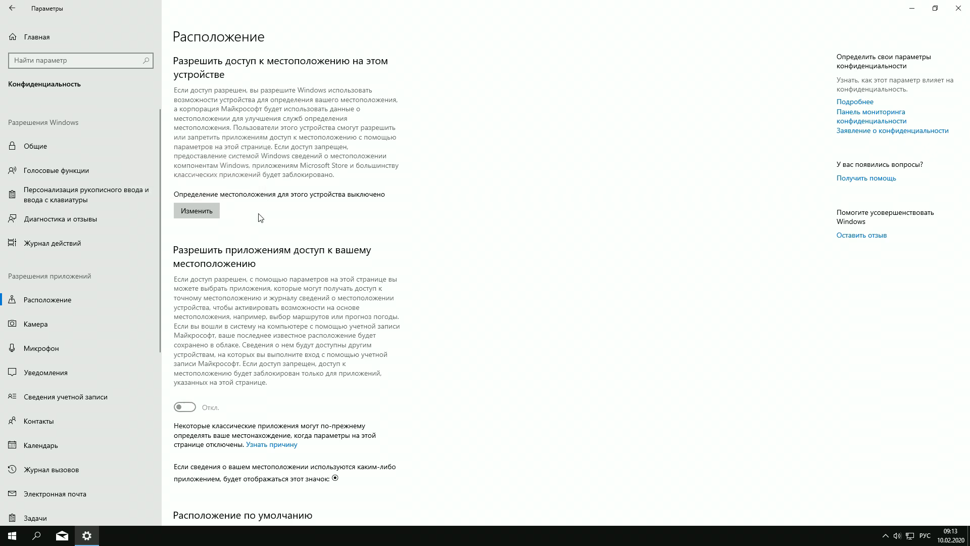
scroll(286, 263, "down", 5)
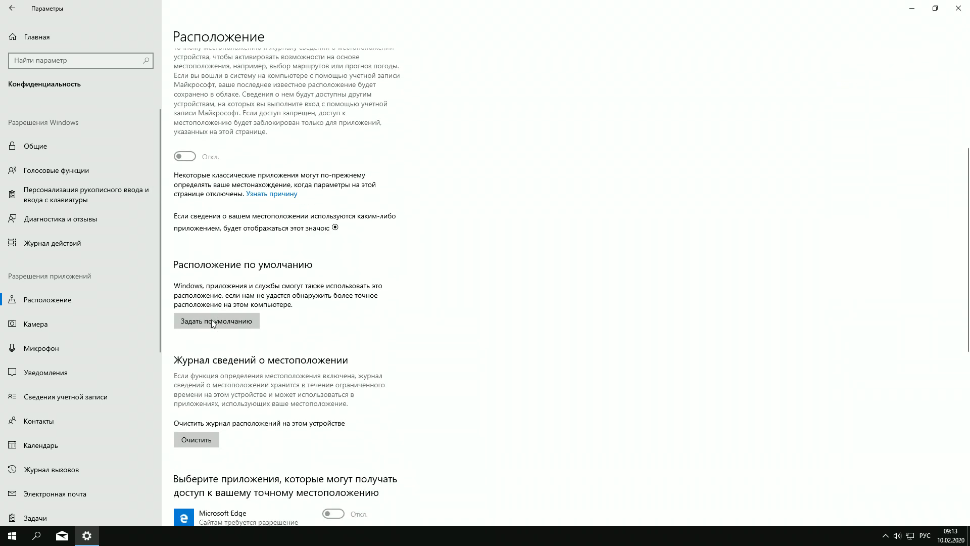
scroll(214, 322, "down", 5)
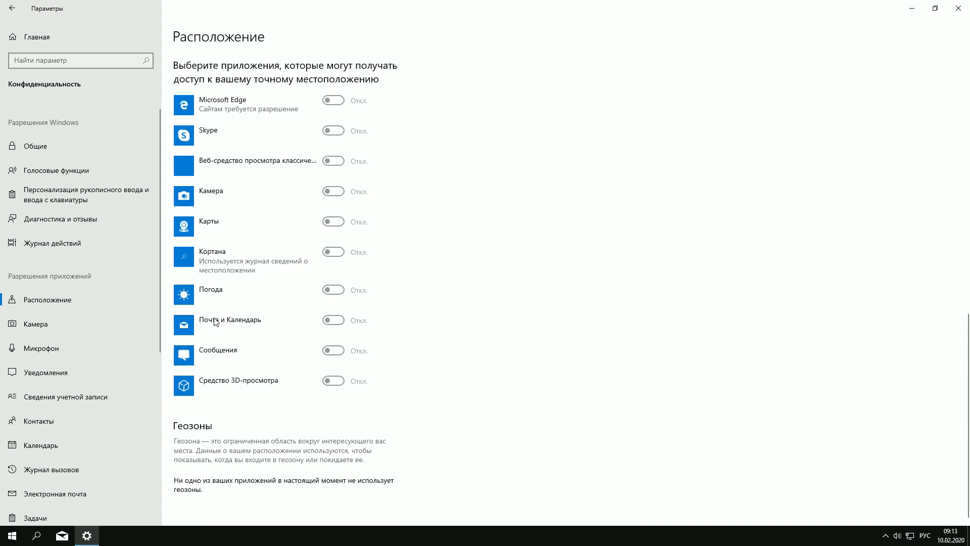
scroll(216, 321, "up", 6)
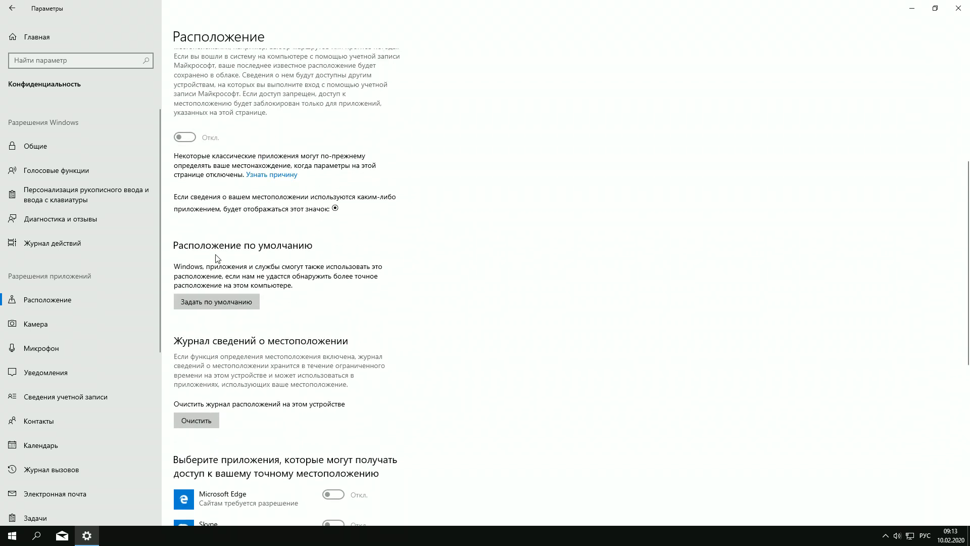
scroll(217, 258, "up", 3)
scroll(215, 258, "up", 2)
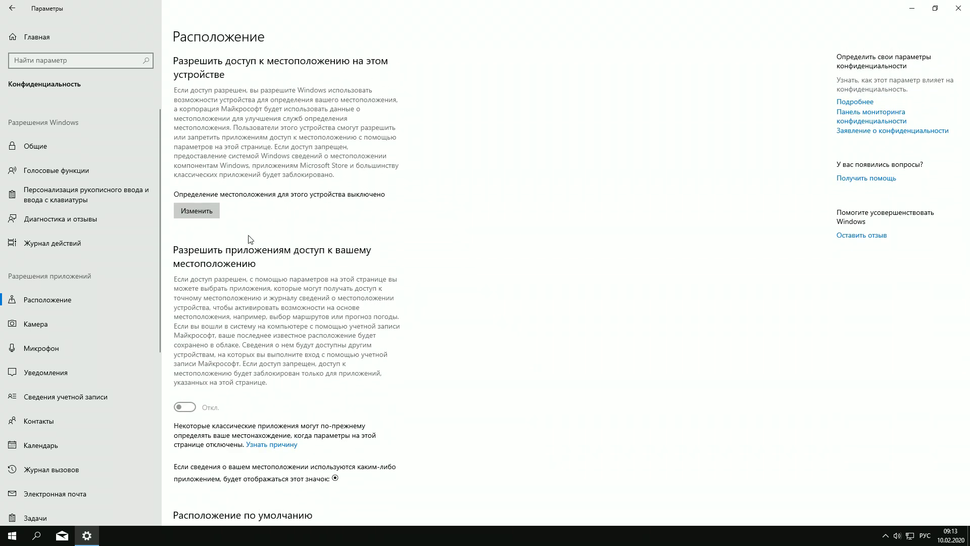
Step: Turn off camera access for this device in the Камера privacy settings
left_click(62, 323)
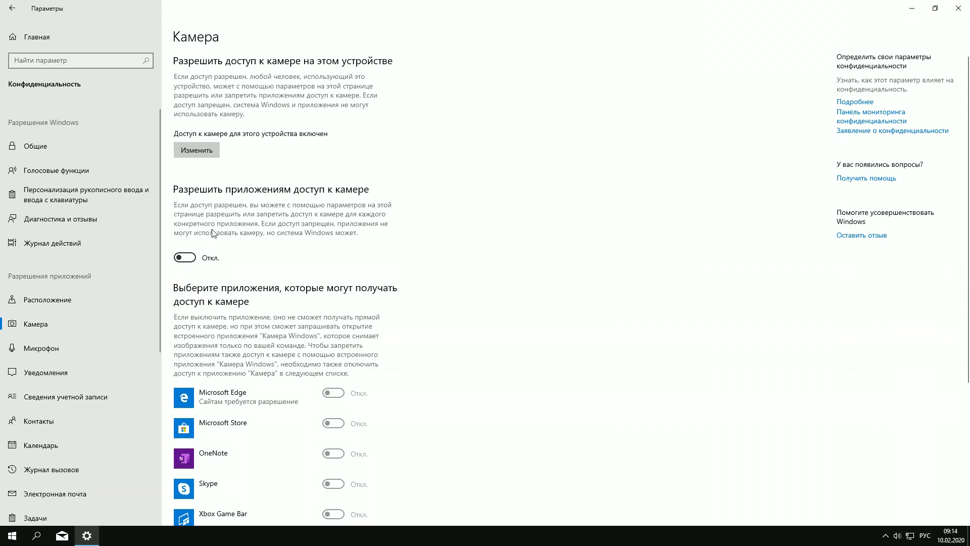
left_click(198, 154)
left_click(150, 117)
left_click(238, 168)
Step: Review the app access options on the Микрофон and Уведомления privacy pages
left_click(74, 350)
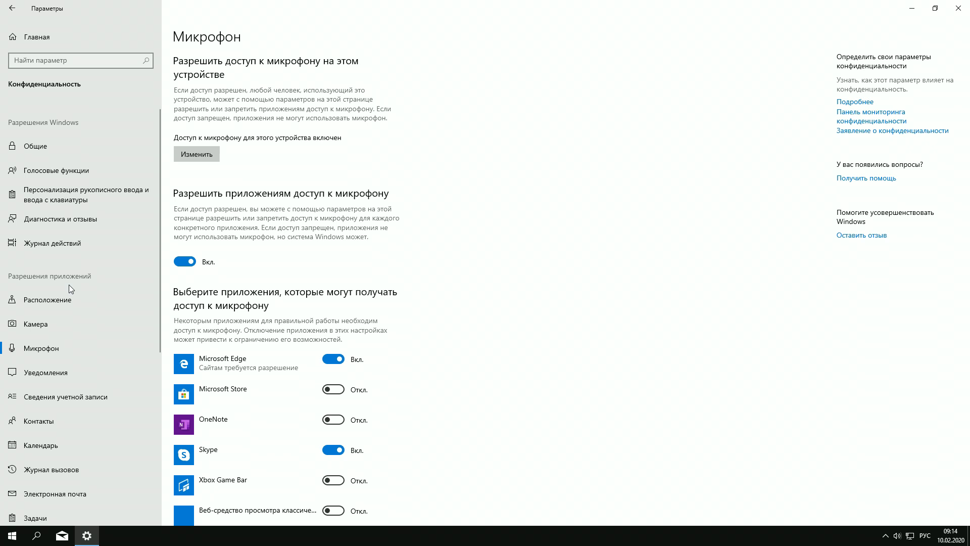
left_click(73, 372)
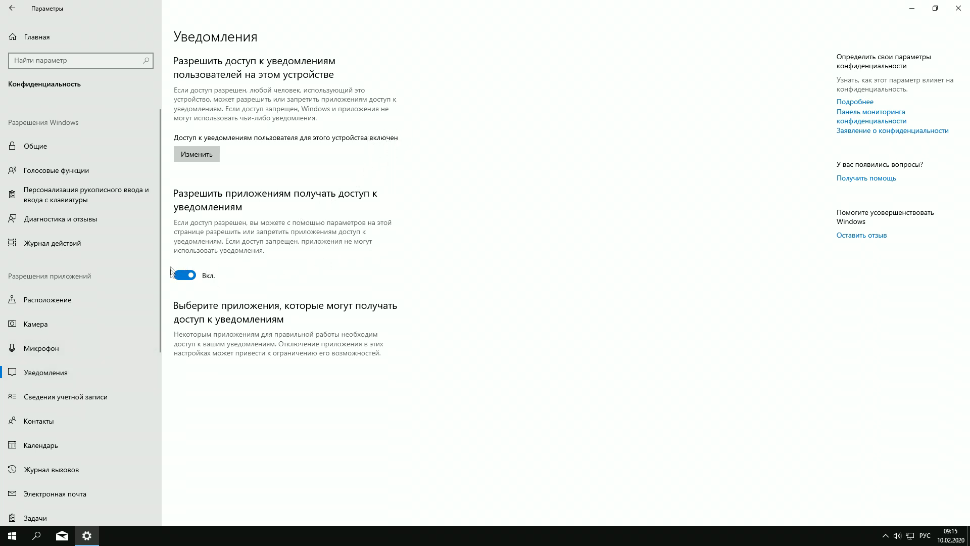
Step: Turn off app access to account data in Сведения учетной записи and to the contact list in Контакты
scroll(52, 378, "down", 4)
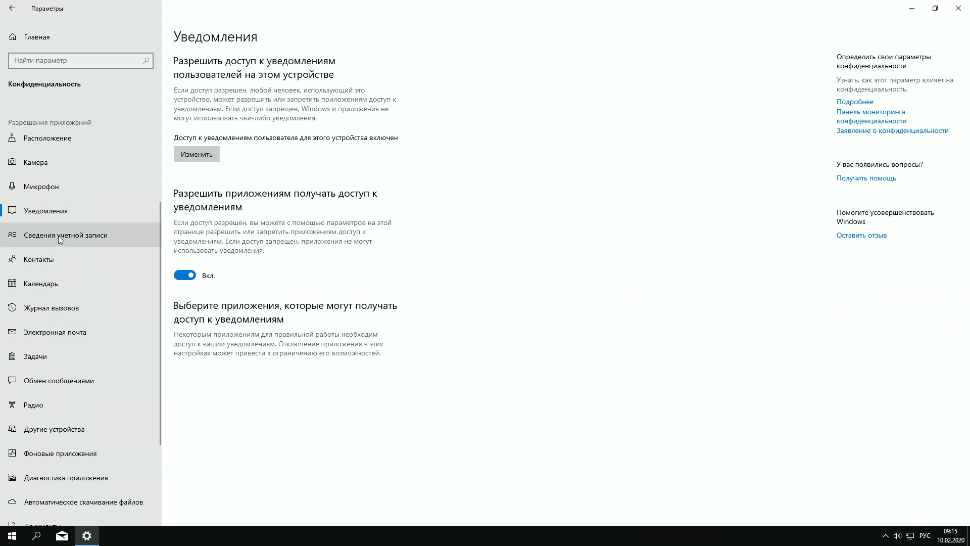
left_click(59, 236)
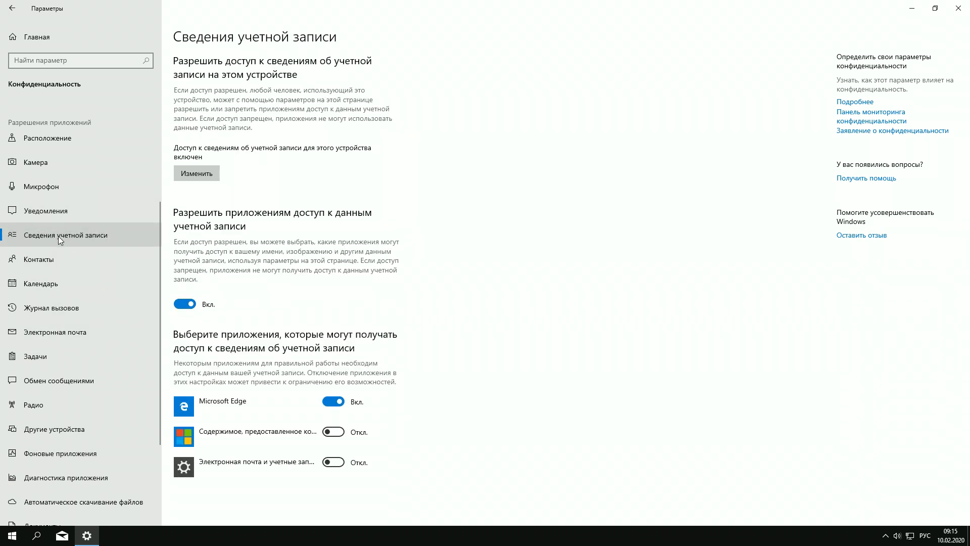
left_click(179, 305)
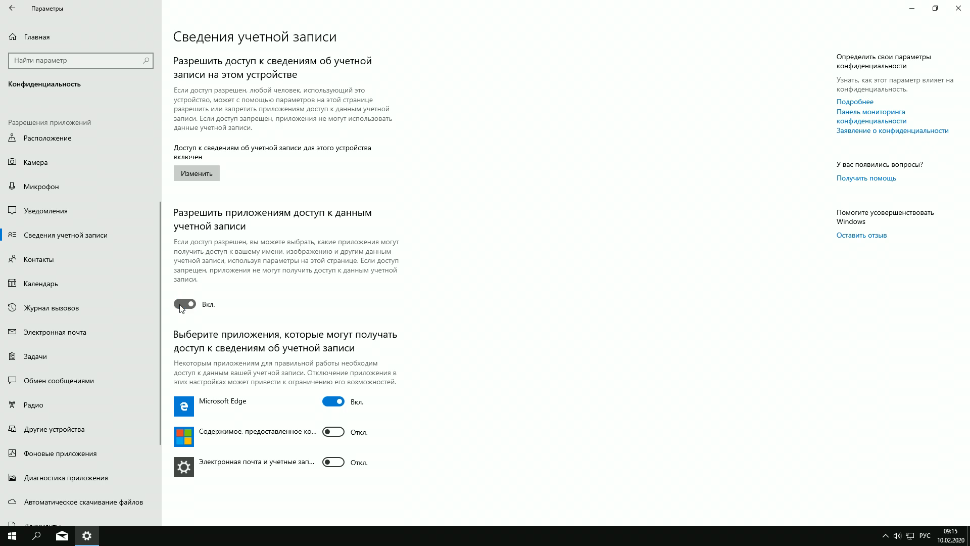
left_click(58, 261)
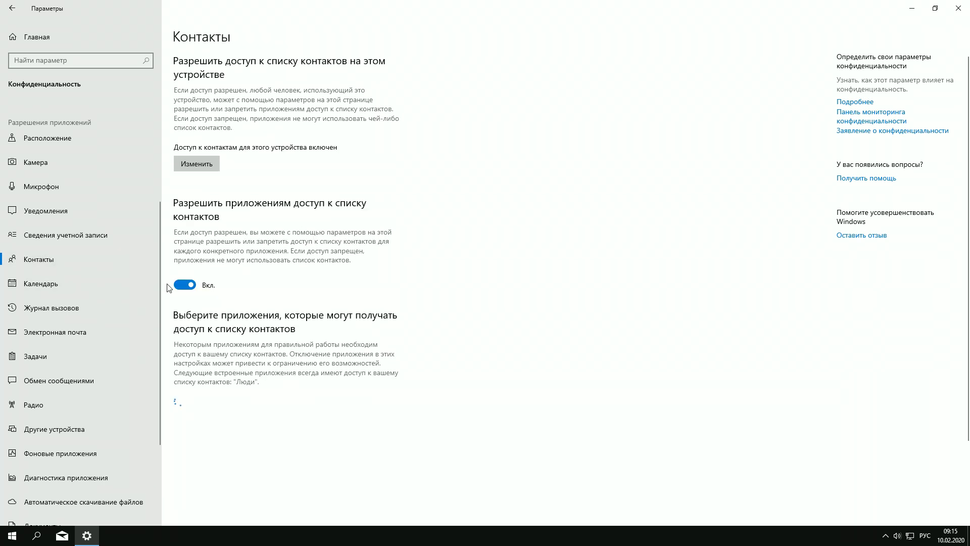
left_click(180, 284)
Step: Turn off app access to the call history in Журнал вызовов and to mail in Электронная почта
left_click(78, 306)
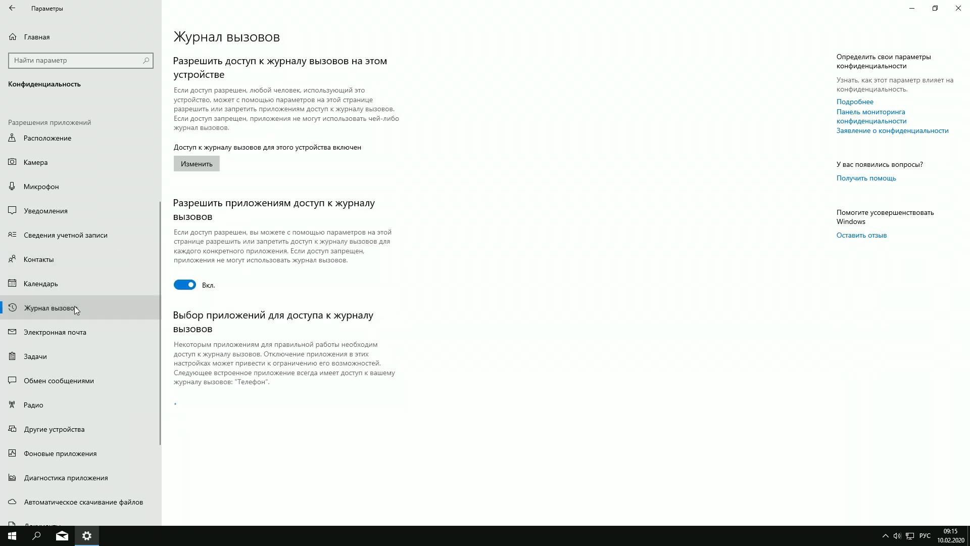
left_click(180, 283)
scroll(108, 311, "down", 1)
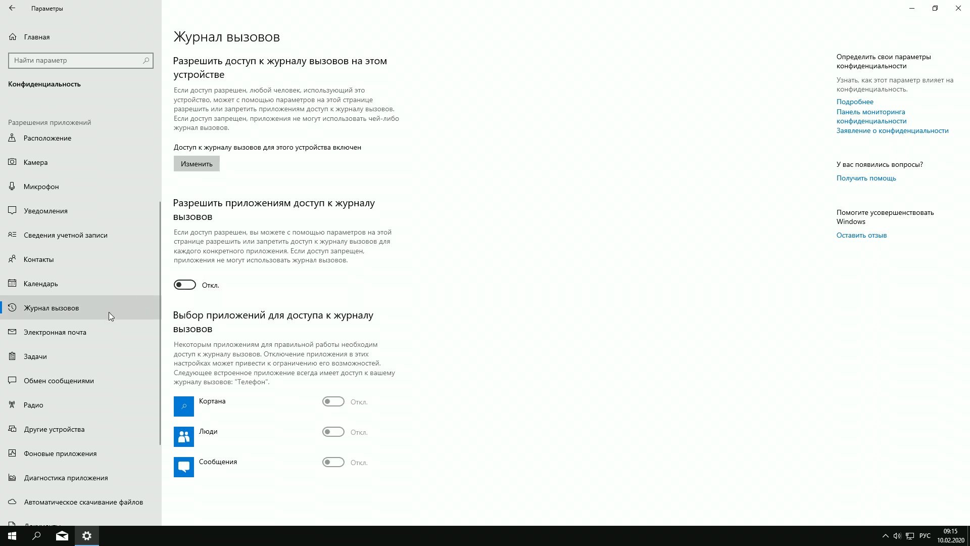
left_click(71, 275)
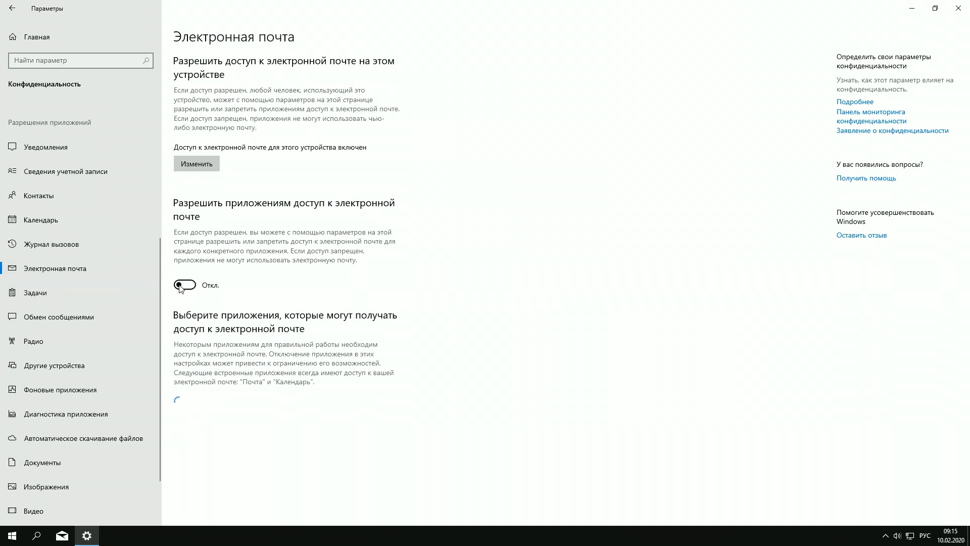
Step: Turn off app access to tasks in Задачи and to reading and sending messages in Обмен сообщениями
left_click(67, 292)
left_click(180, 258)
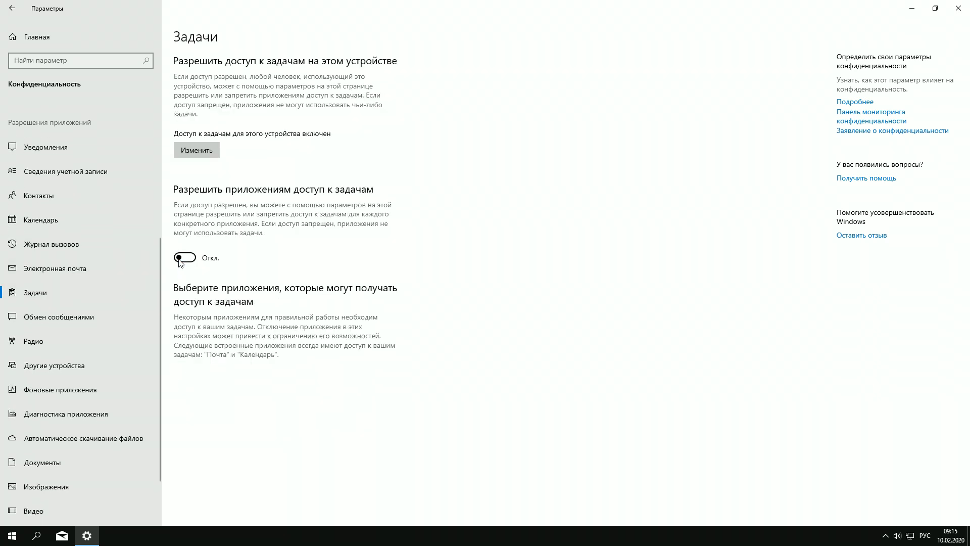
left_click(82, 316)
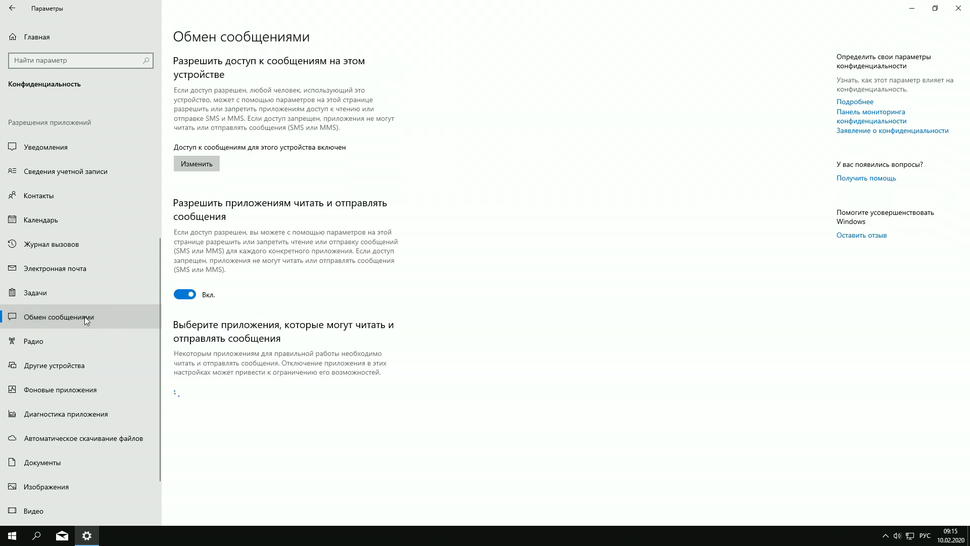
left_click(183, 294)
Step: Turn off app control of the device radios in Радио, and switch off the first permission in Другие устройства
scroll(120, 314, "down", 3)
left_click(73, 282)
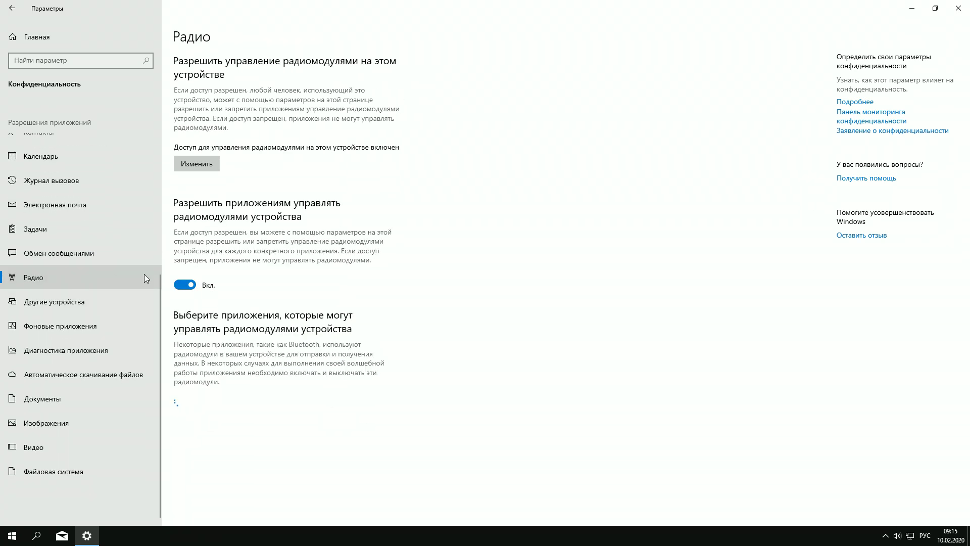
left_click(185, 285)
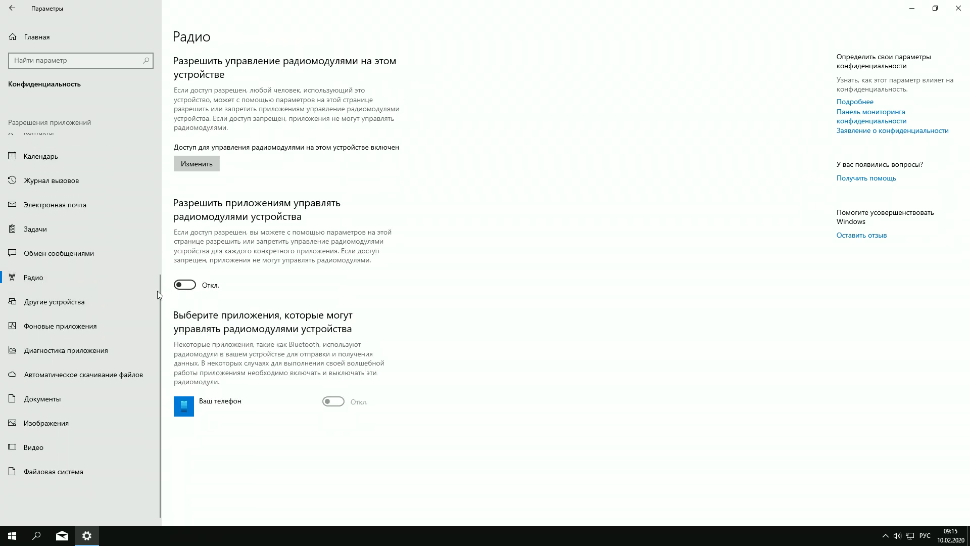
left_click(92, 300)
left_click(184, 130)
Step: Turn off background running for all apps in Фоновые приложения and app access to other apps' diagnostic data in Диагностика приложения
left_click(77, 323)
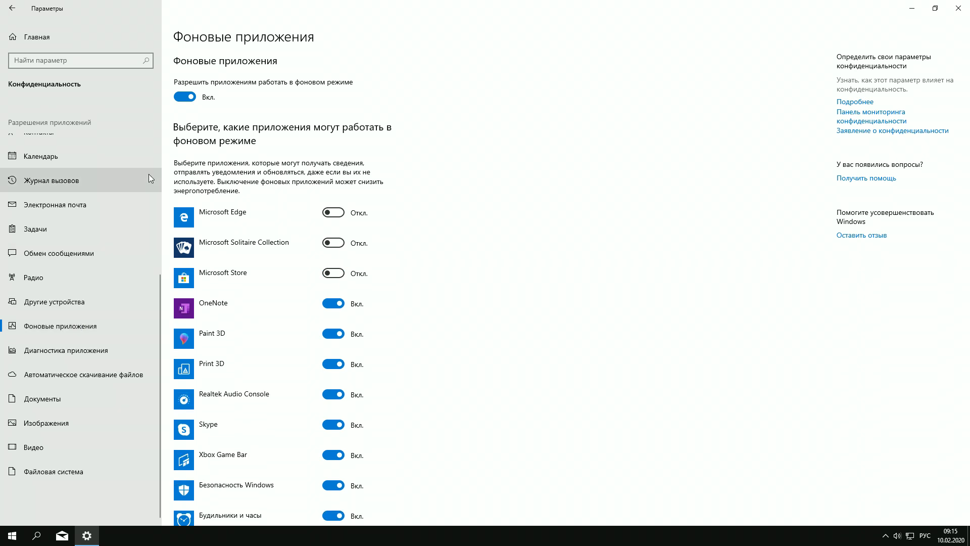
left_click(181, 98)
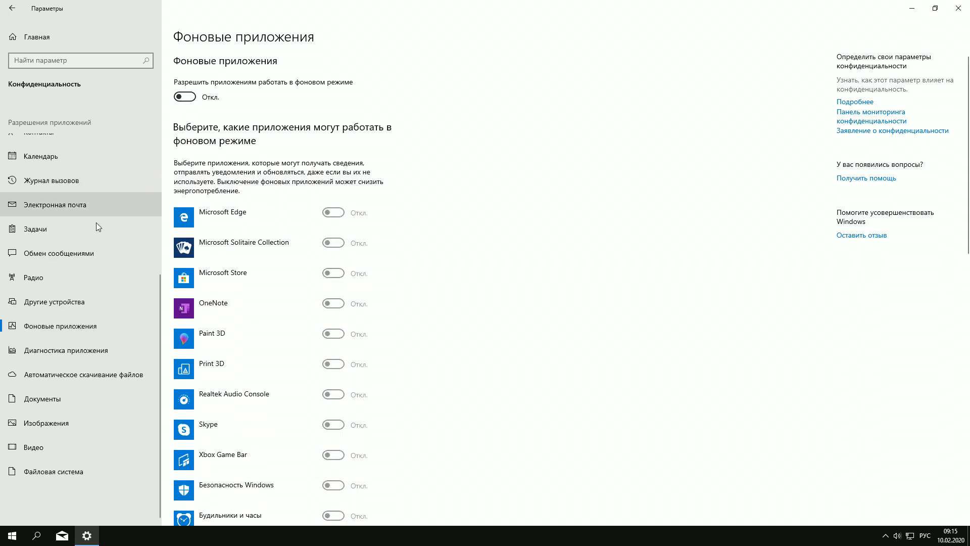
left_click(75, 351)
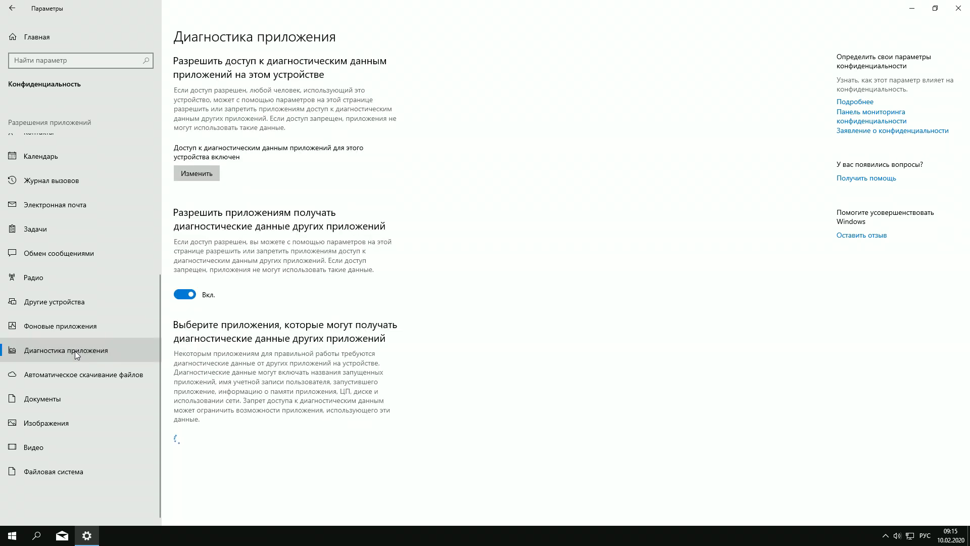
left_click(183, 296)
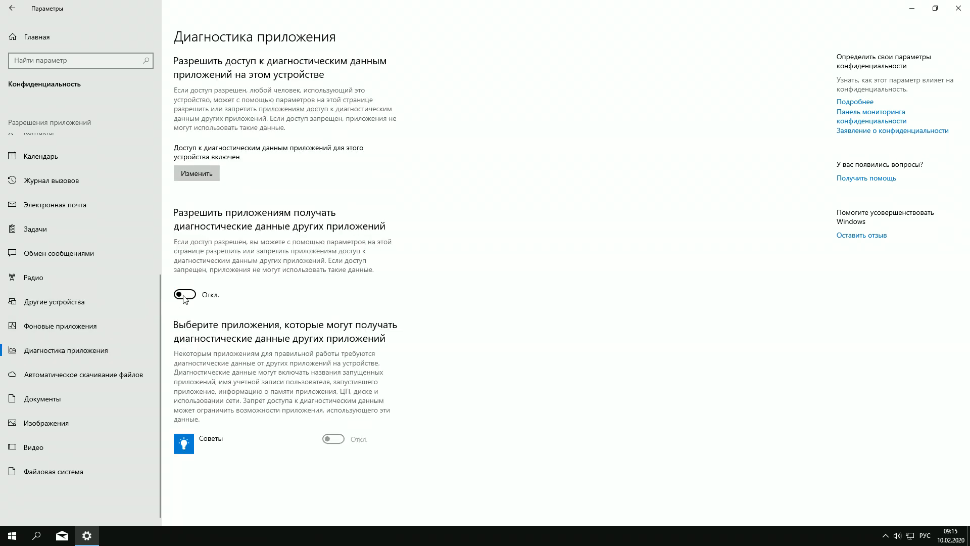
Step: Review the privacy pages for automatic file downloads, documents, pictures, videos and the file system
left_click(93, 370)
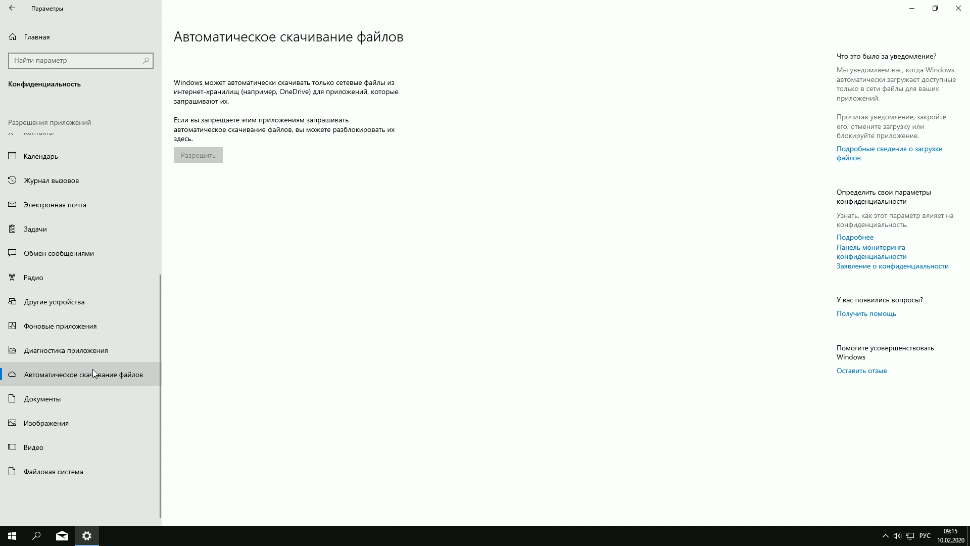
left_click(68, 399)
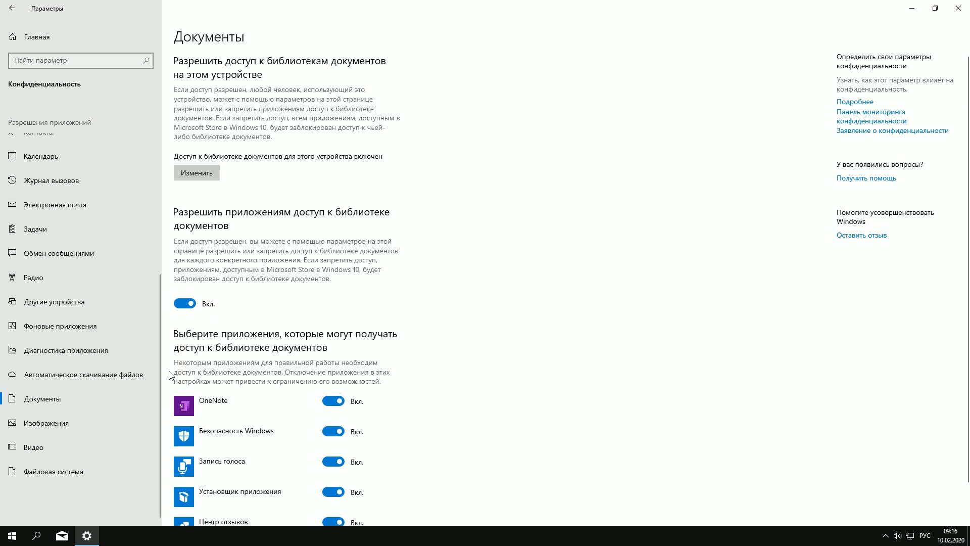
left_click(78, 429)
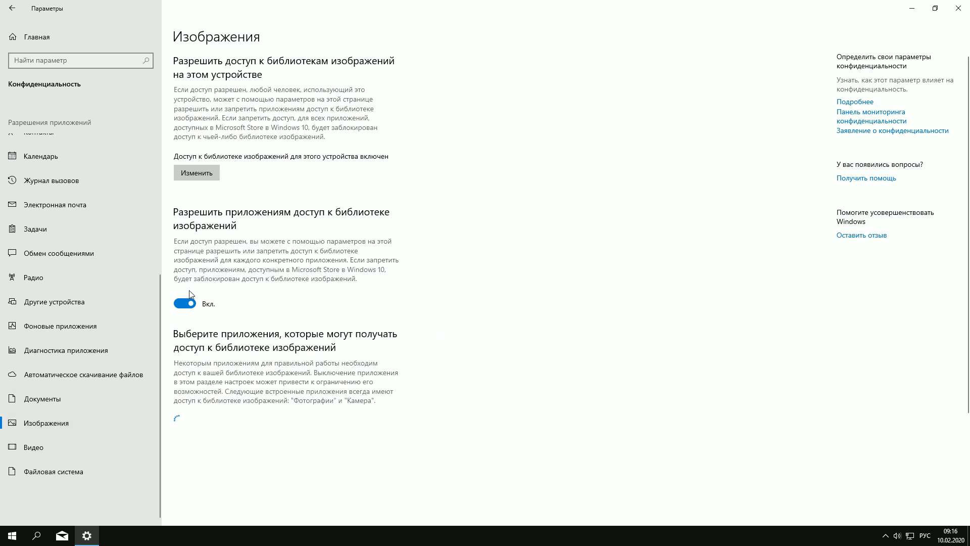
left_click(76, 444)
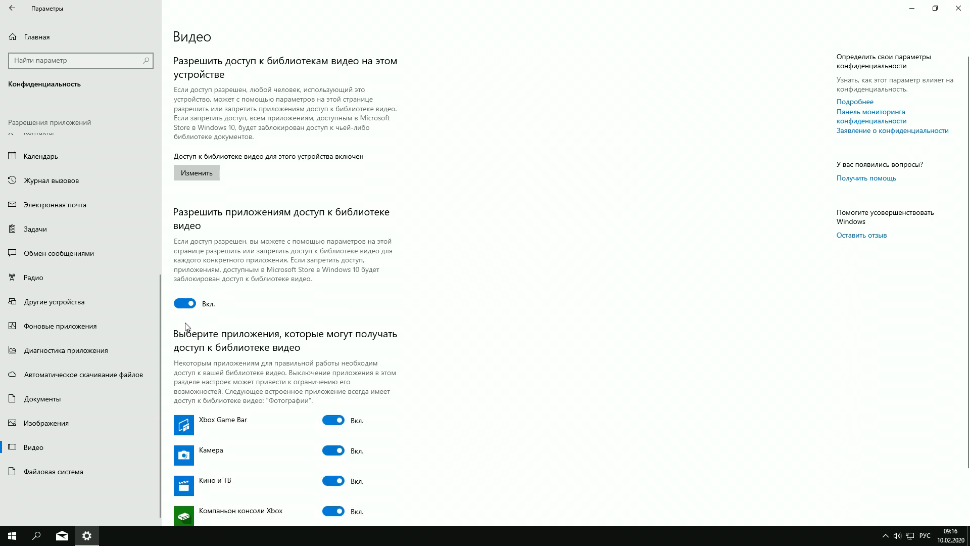
left_click(87, 474)
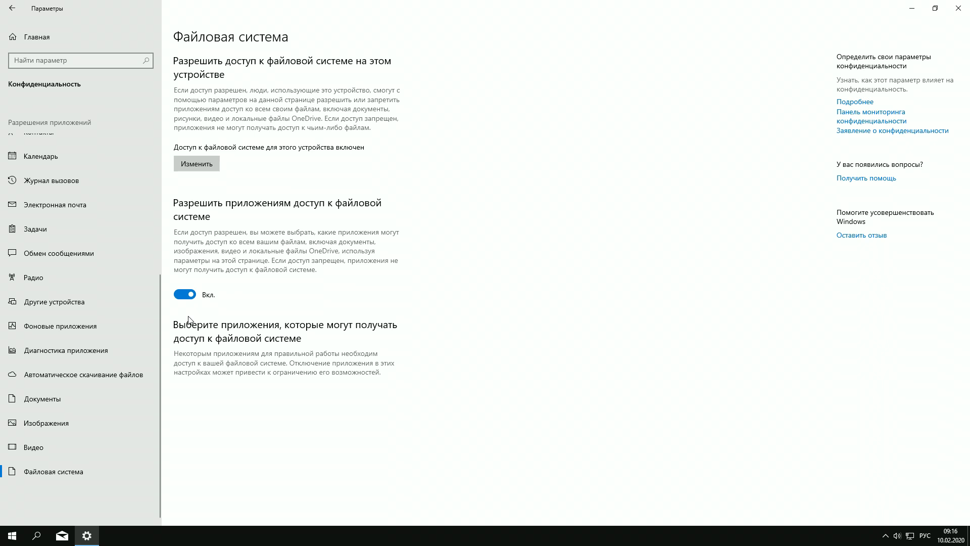
Step: In the Дополнительные параметры of Windows Update, review the update options and readiness level choices, keeping Semi-Annual Channel selected
left_click(10, 9)
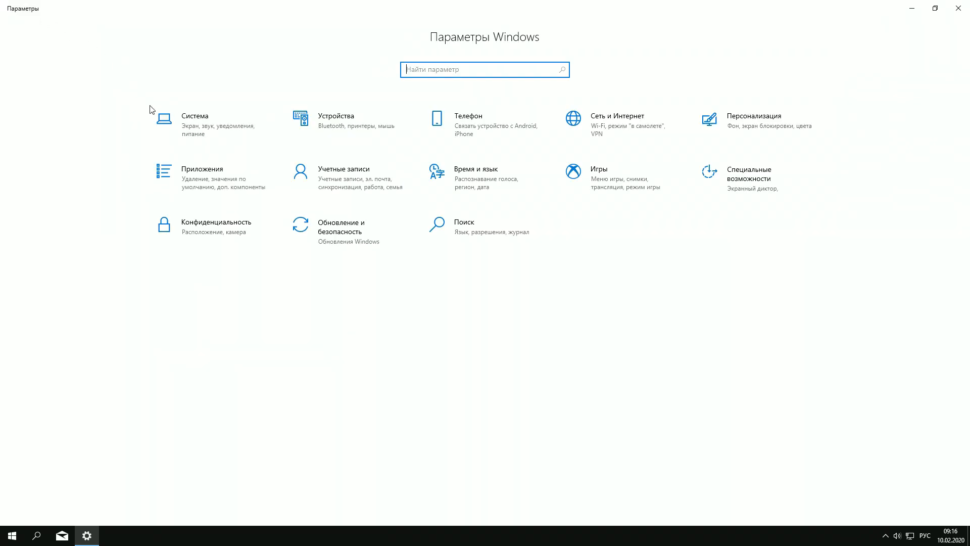
left_click(370, 233)
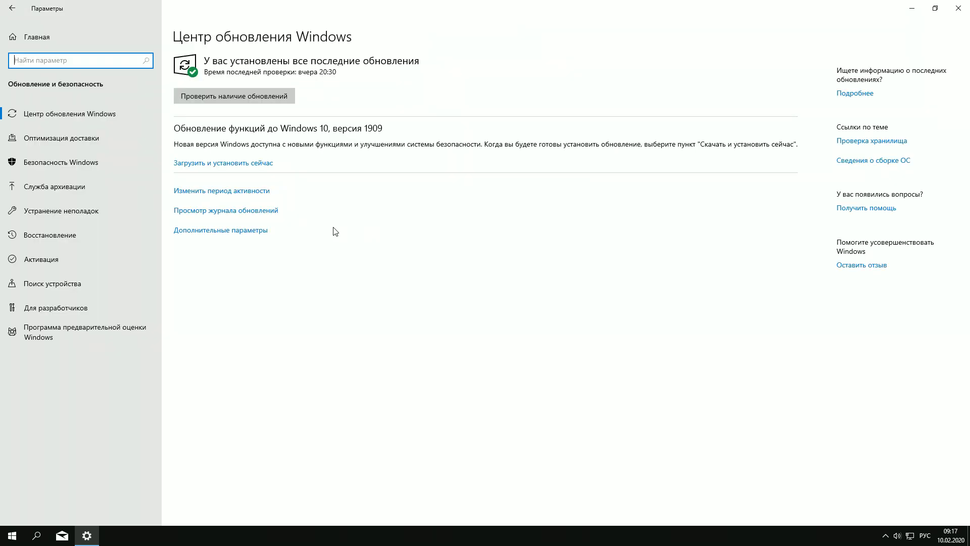
left_click(230, 234)
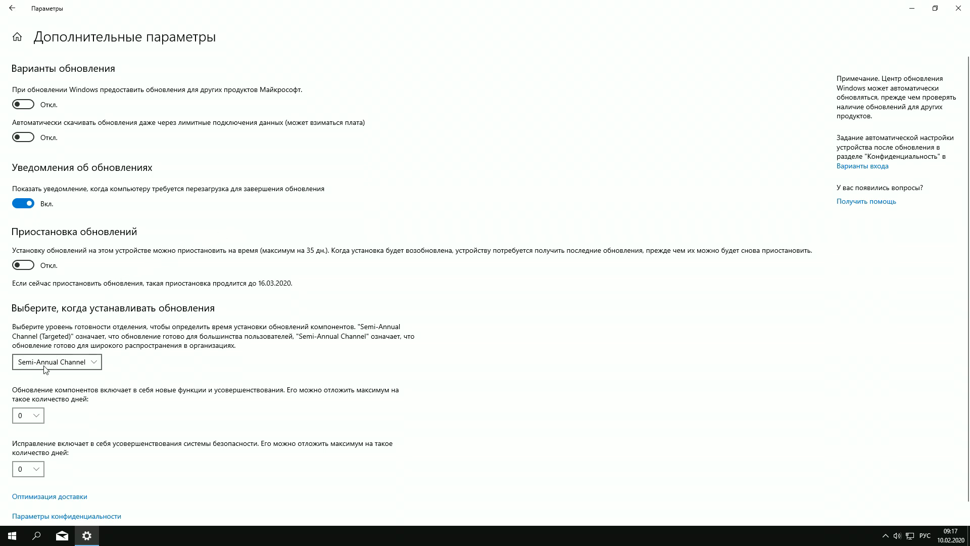
left_click(95, 361)
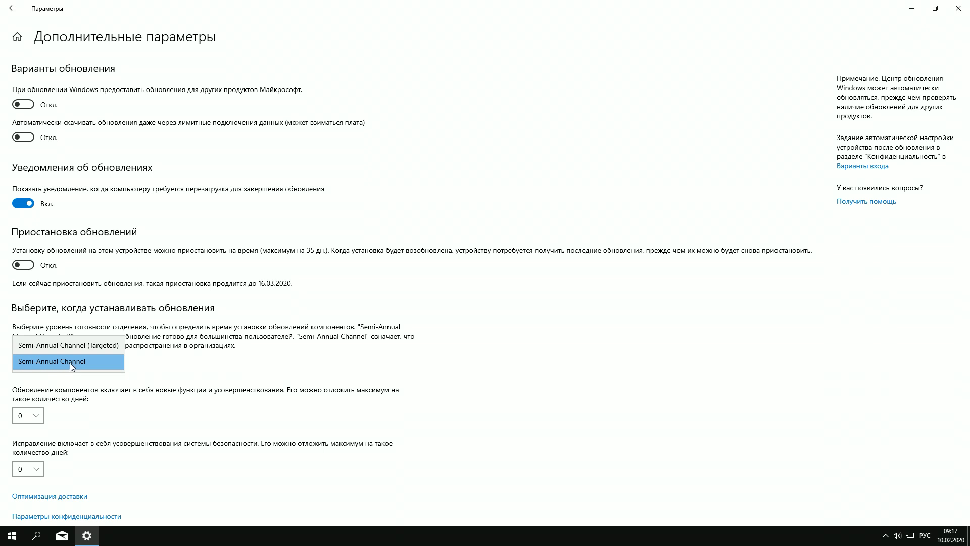
left_click(90, 359)
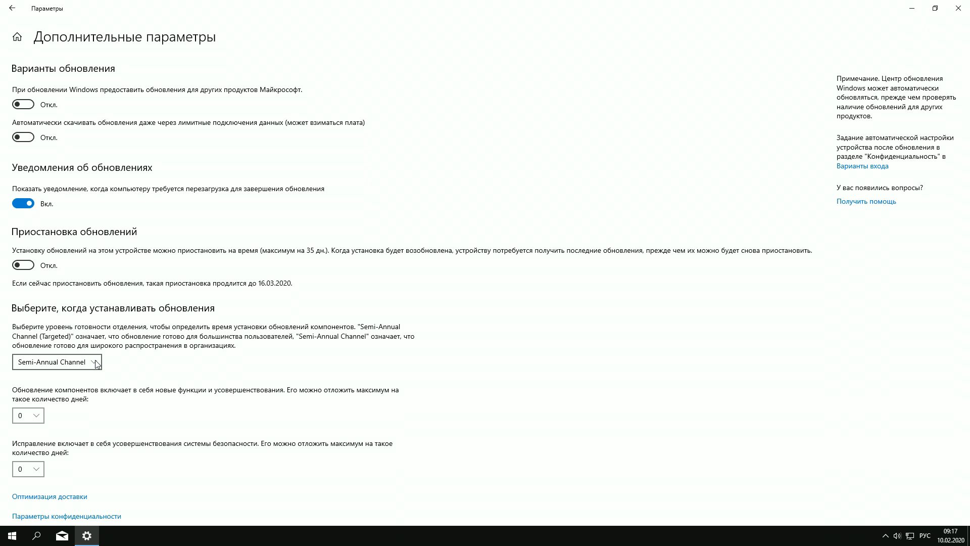
scroll(113, 379, "down", 1)
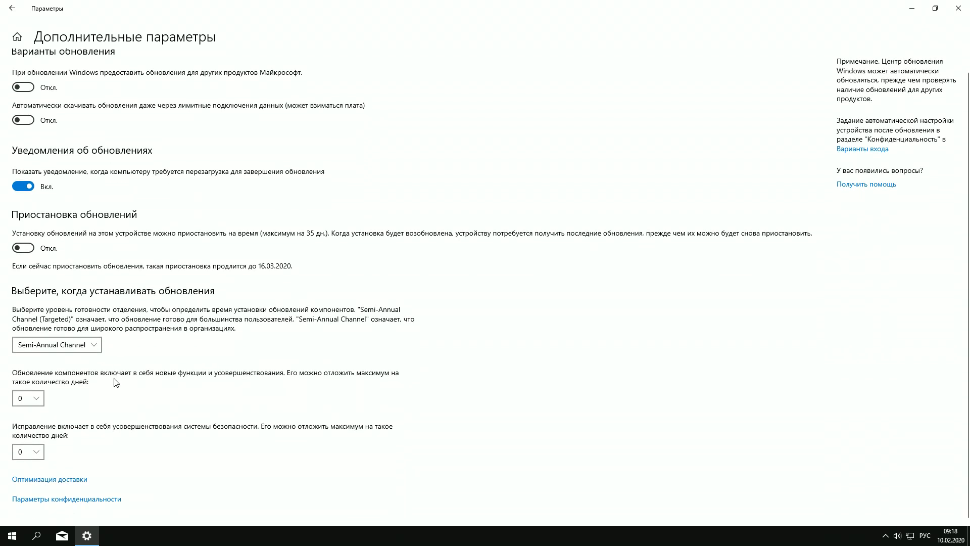
Step: Check in Оптимизация доставки whether downloads from other computers are allowed, and return to the main settings page
left_click(80, 482)
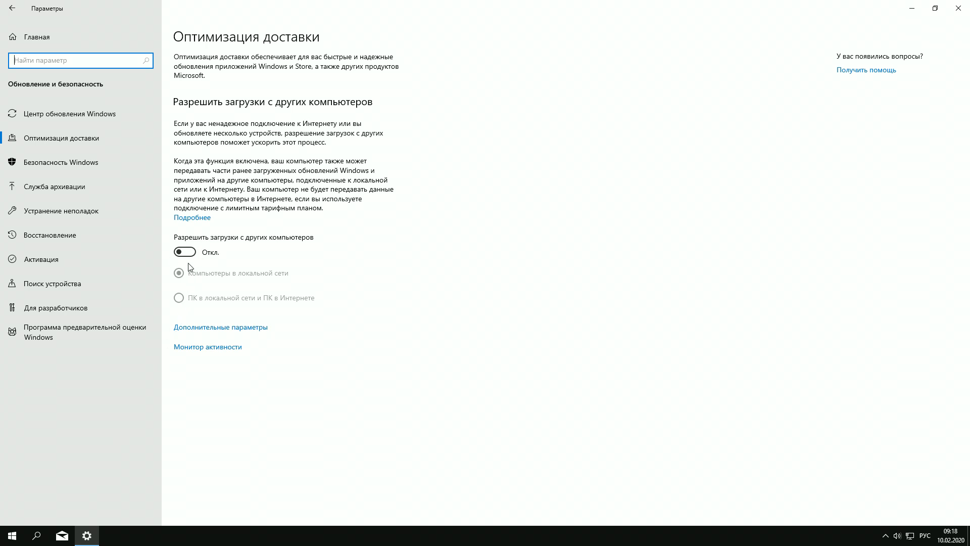
left_click(13, 9)
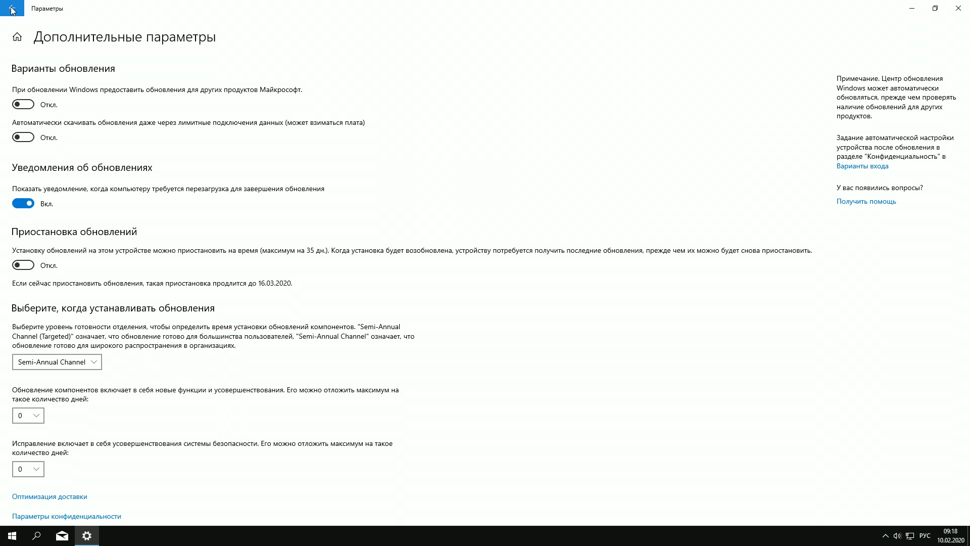
left_click(12, 8)
left_click(12, 9)
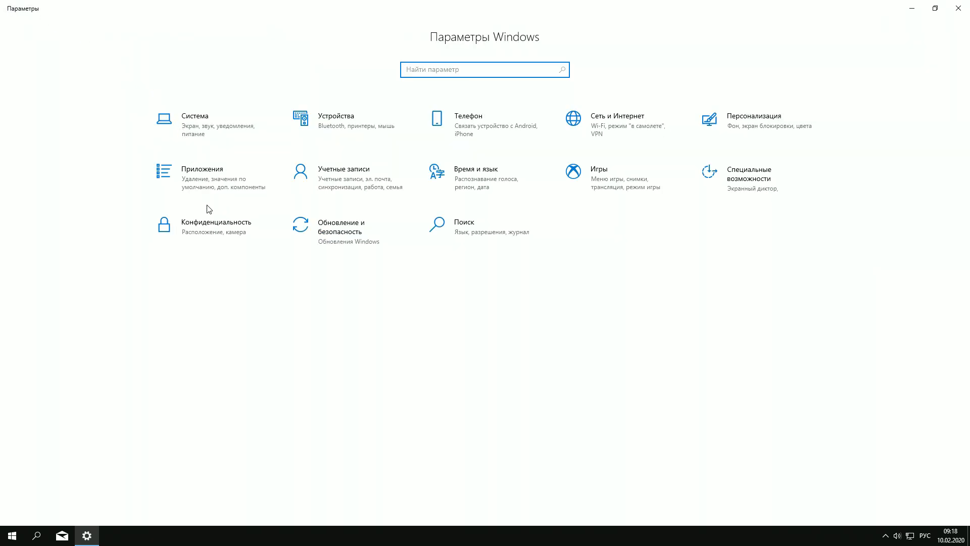
Step: Review the Устройства settings, including the connected devices and the Перо и Windows Ink options
left_click(361, 123)
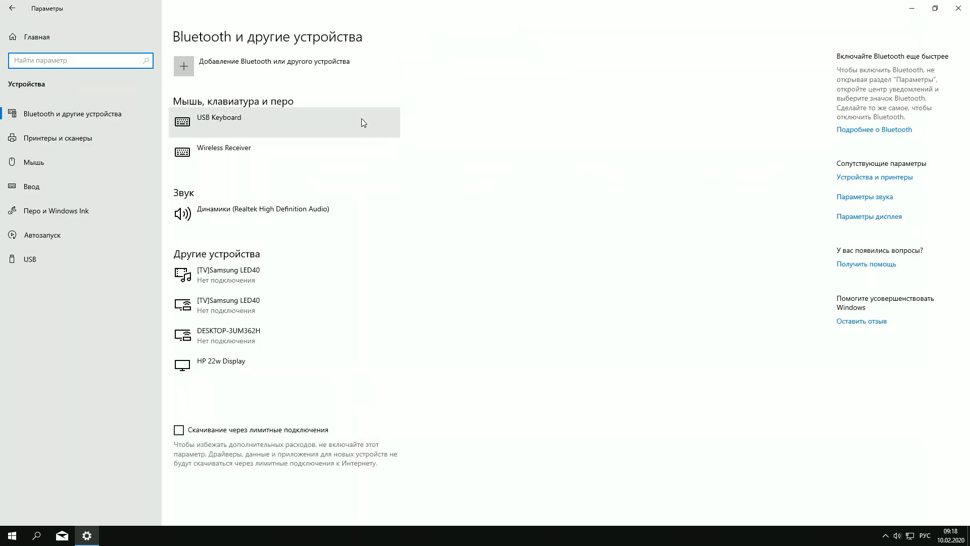
left_click(53, 216)
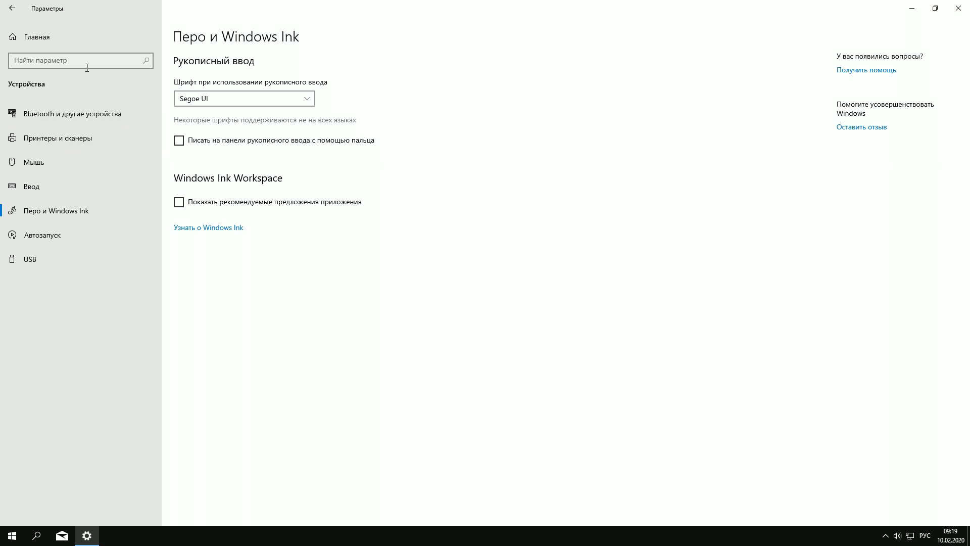
Step: Open the network status page of the Сеть и Интернет settings
left_click(15, 11)
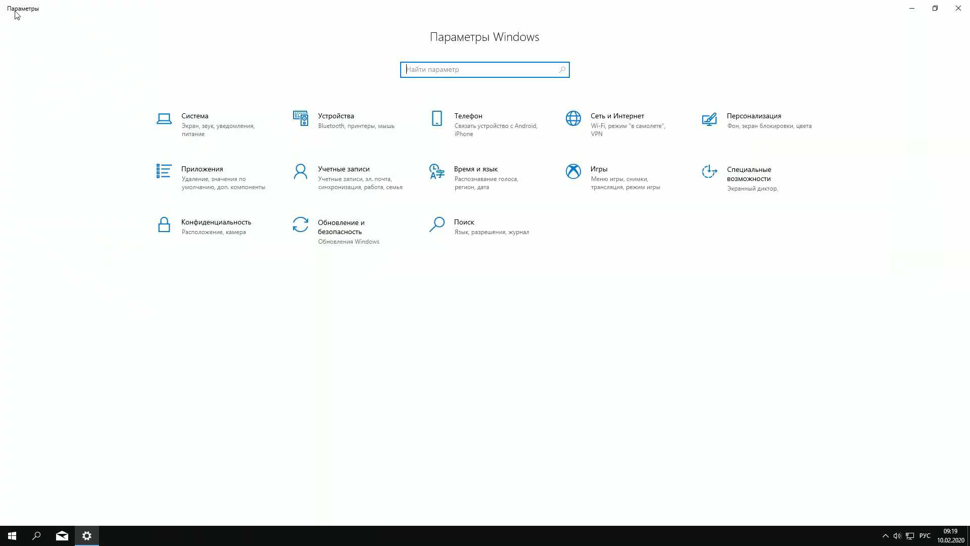
left_click(619, 134)
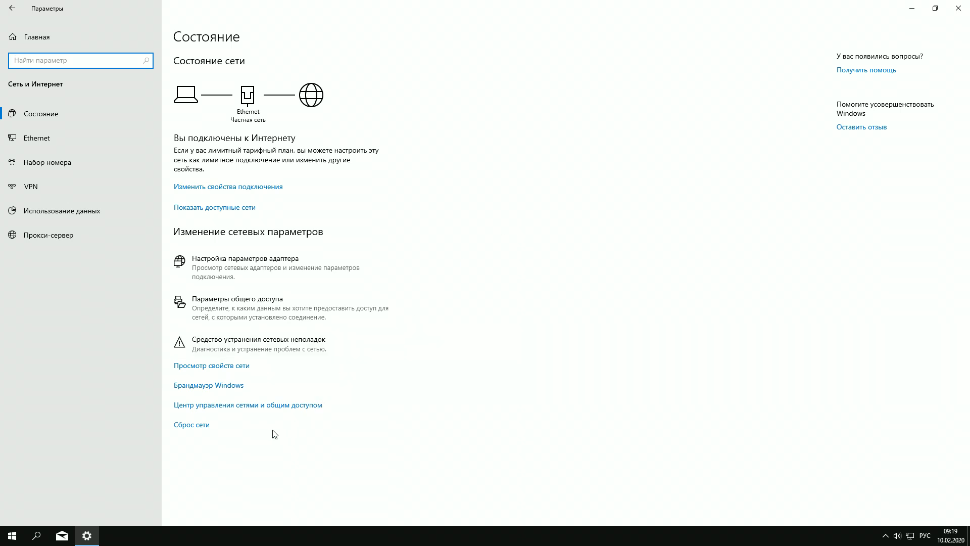